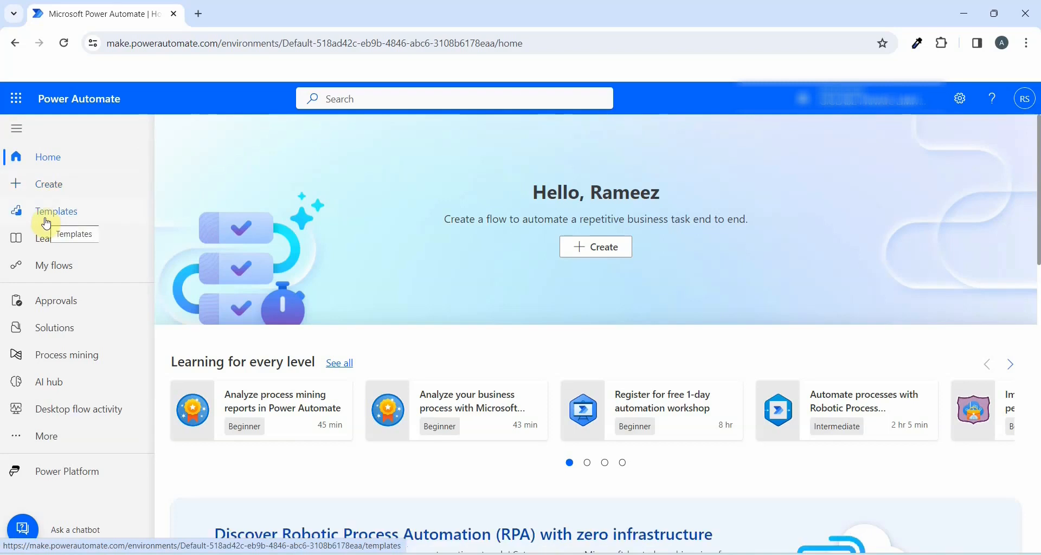
# Open the flow templates gallery, check the Gmail inbox in the other browser window, and return to Power Automate.
pyautogui.click(50, 212)
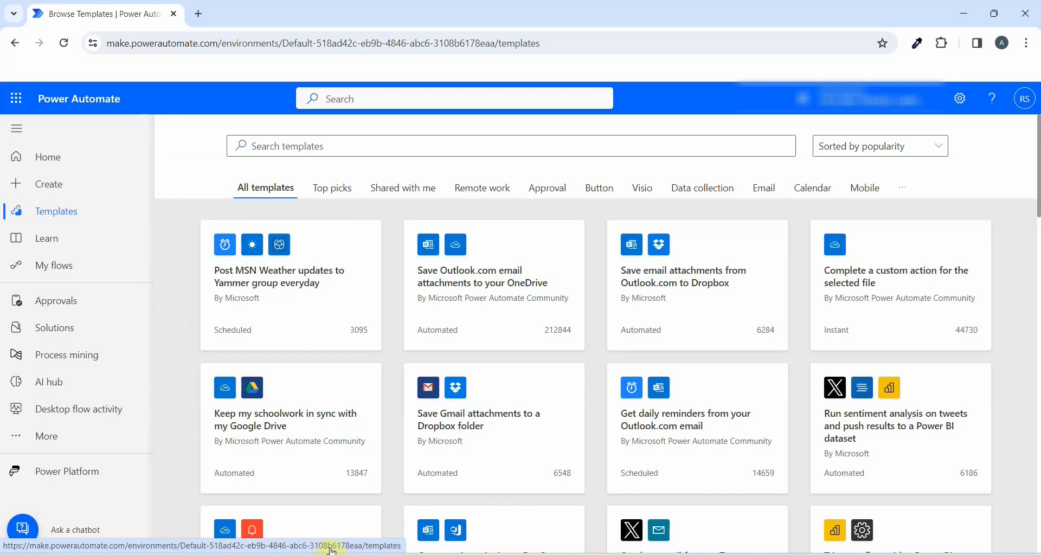
pyautogui.moveTo(739, 542)
pyautogui.click(734, 495)
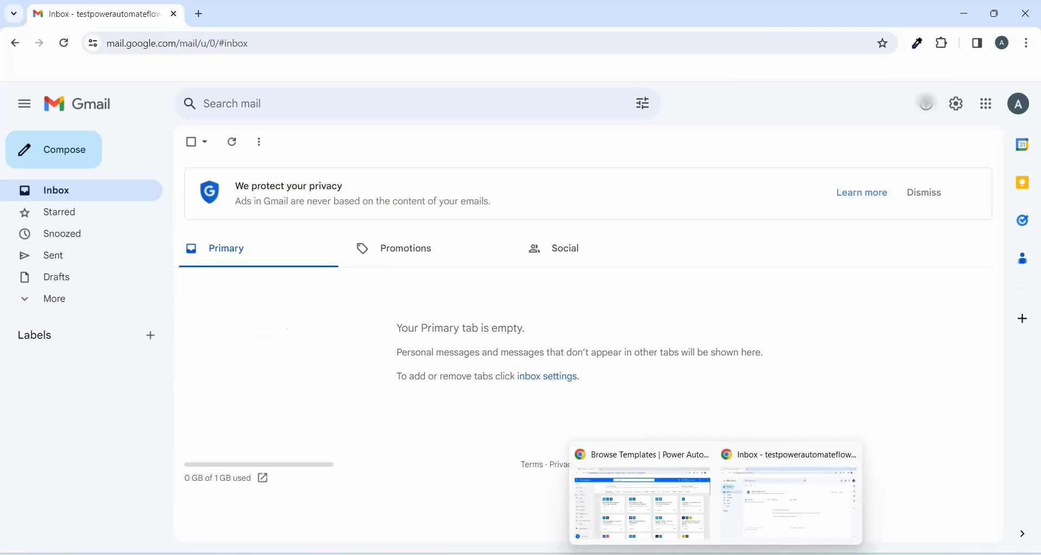
pyautogui.moveTo(715, 551)
pyautogui.click(662, 514)
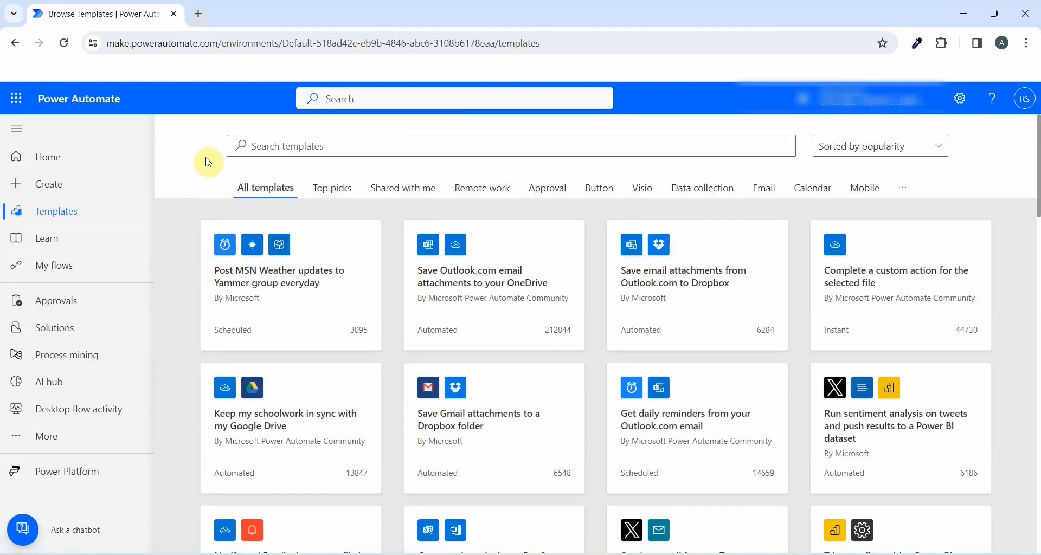
# Browse the templates gallery and look through the templates in the Email category.
pyautogui.scroll(-5, 570, 332)
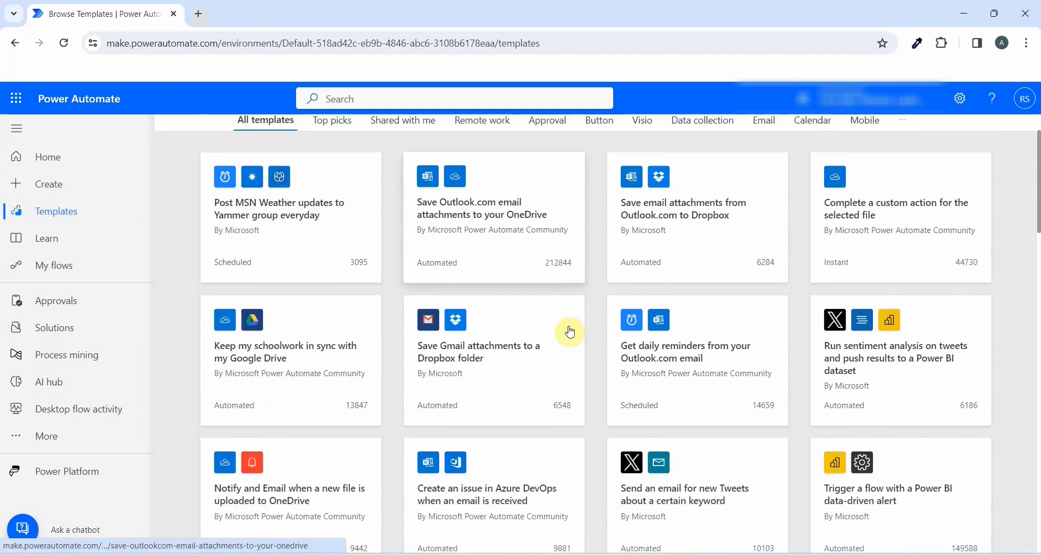
pyautogui.scroll(5, 569, 333)
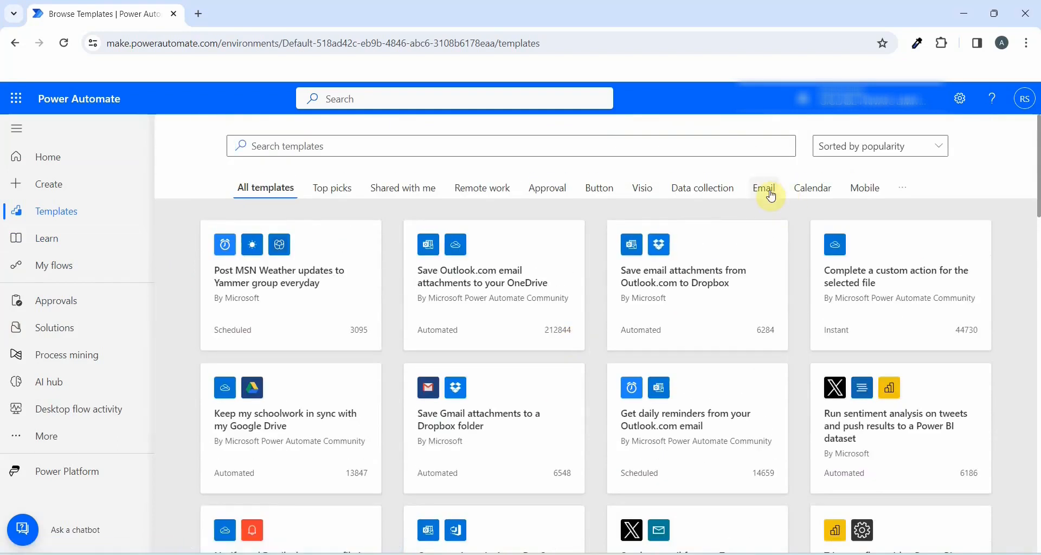
pyautogui.click(770, 192)
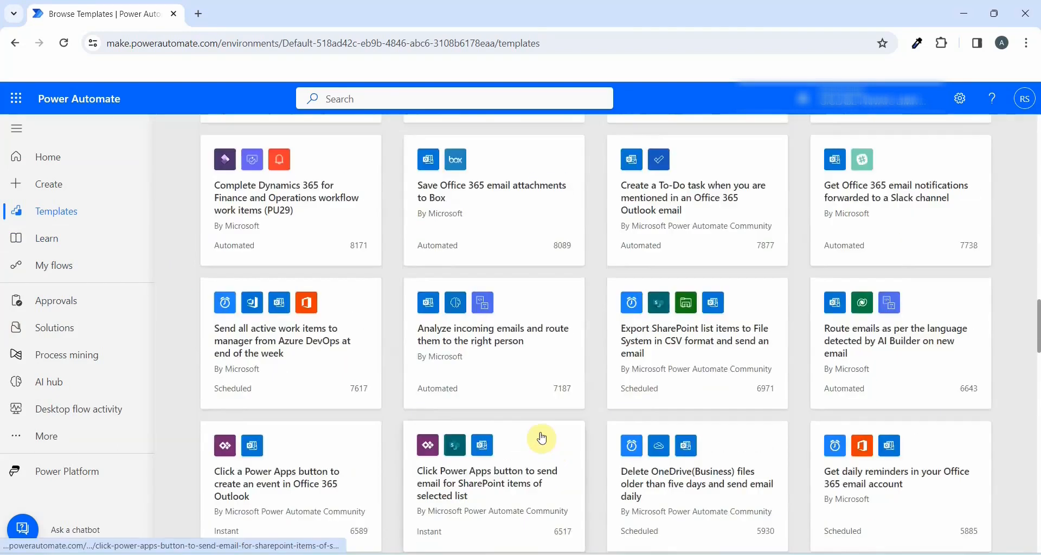
pyautogui.scroll(7, 542, 436)
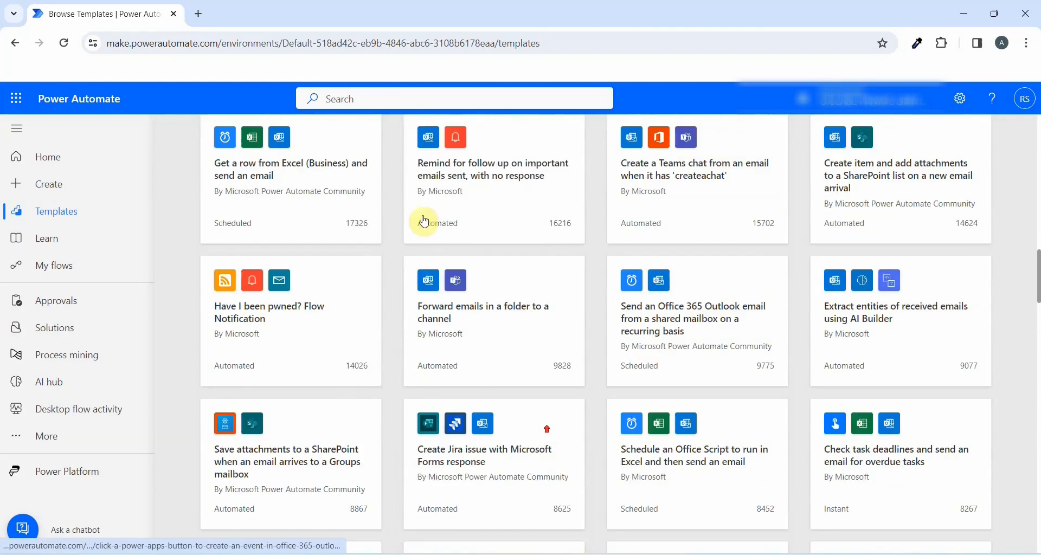
# Search for "gmail" and open the "Save Gmail attachments to your personal OneDrive" template.
pyautogui.click(382, 102)
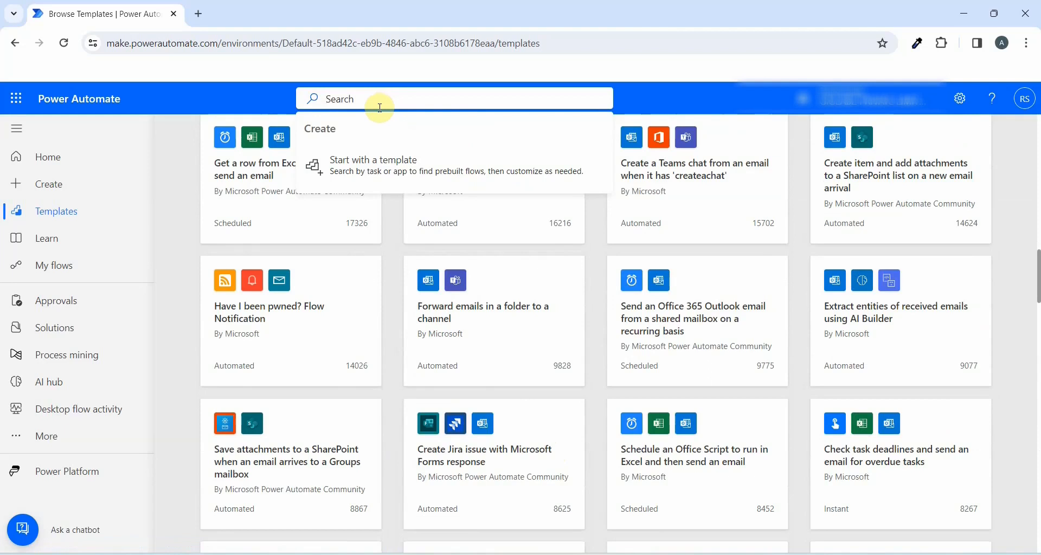
pyautogui.write('gmail')
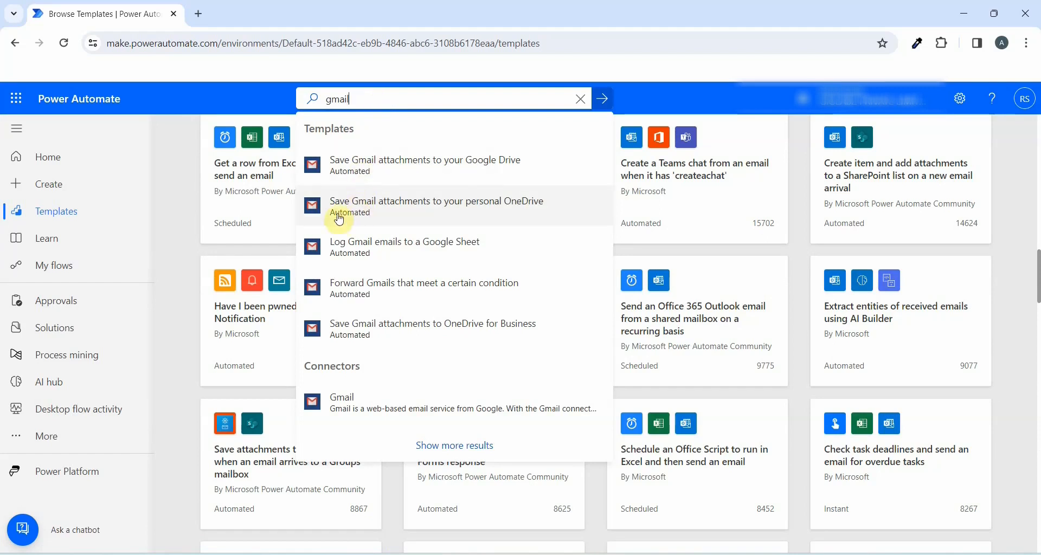
pyautogui.click(503, 211)
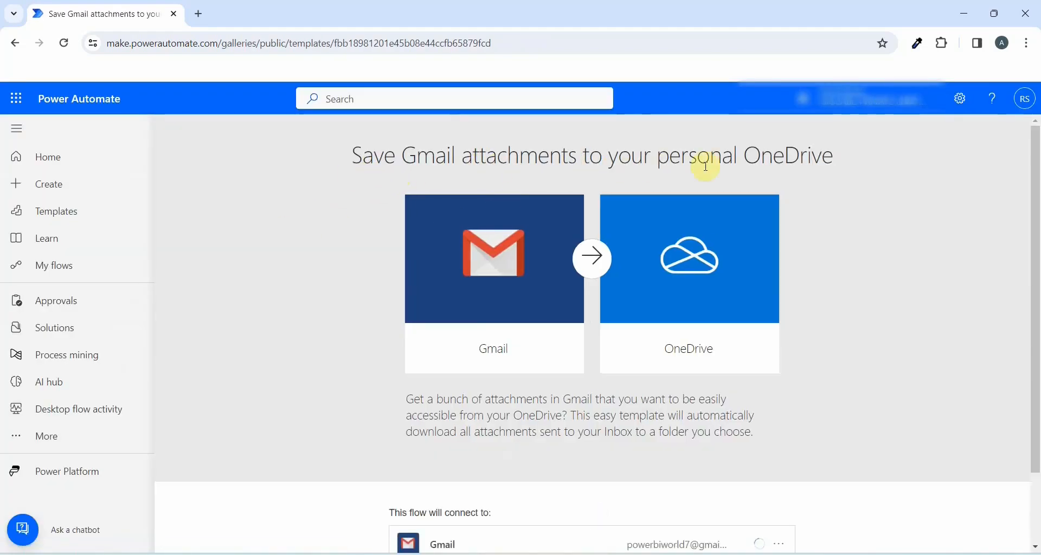
# Add a new Gmail connection with the default shared application, choosing the test Google account and allowing Microsoft Power Platform access.
pyautogui.scroll(-2, 477, 488)
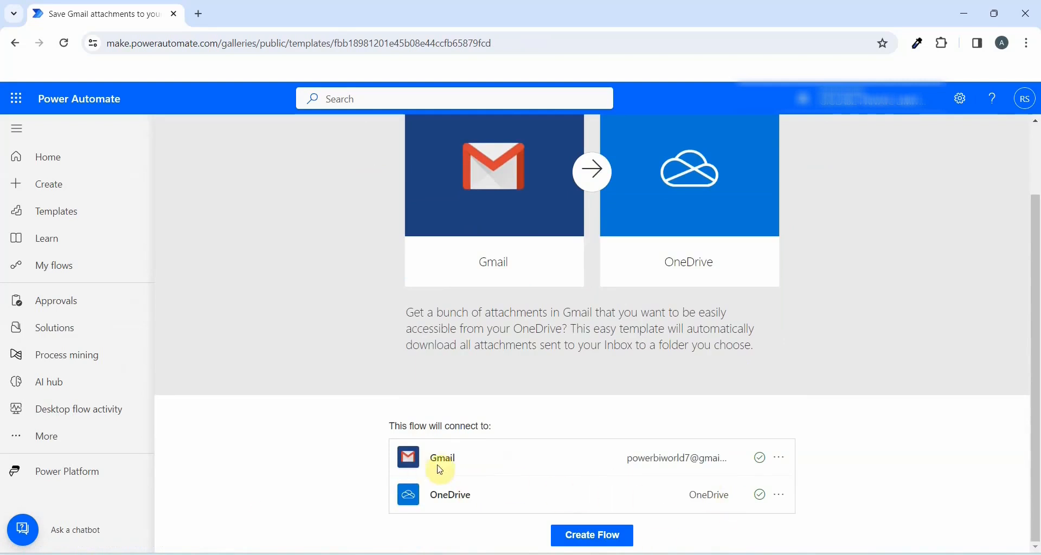
pyautogui.doubleClick(660, 457)
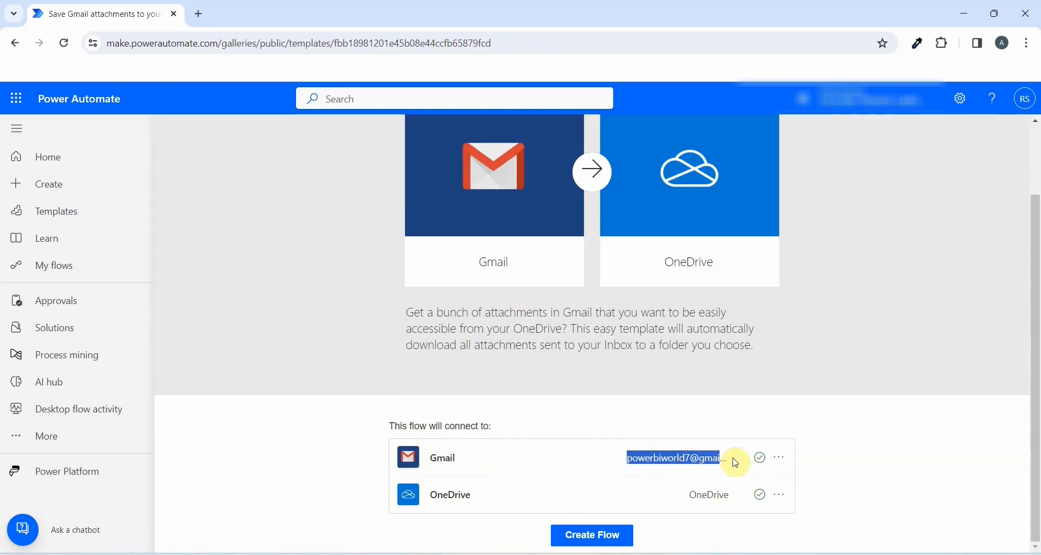
pyautogui.click(779, 462)
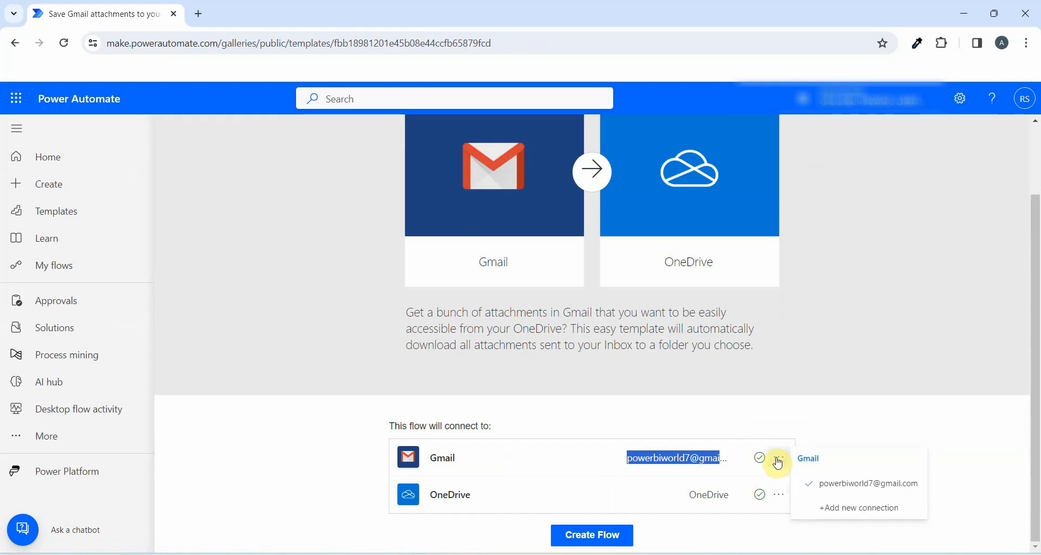
pyautogui.click(831, 510)
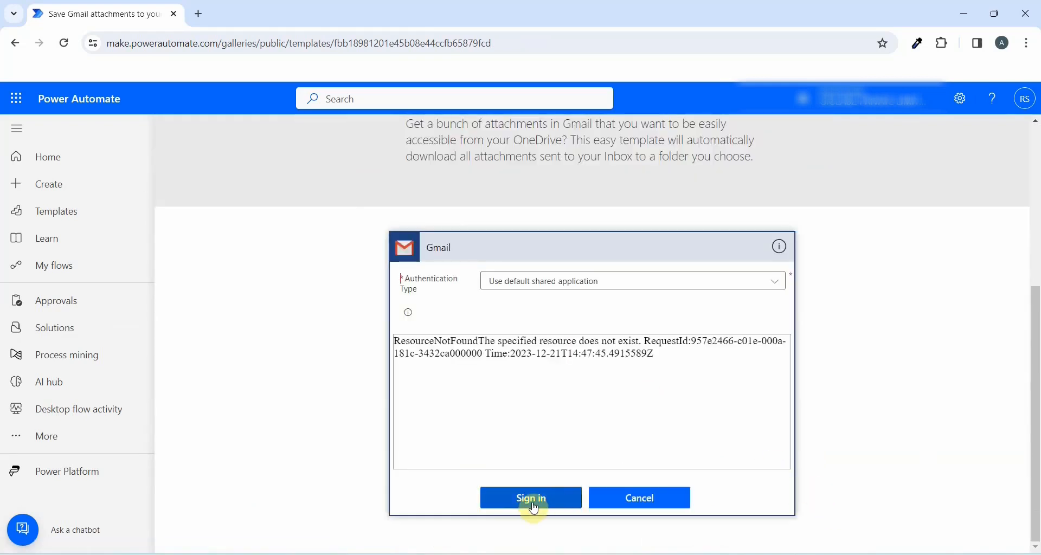
pyautogui.click(531, 502)
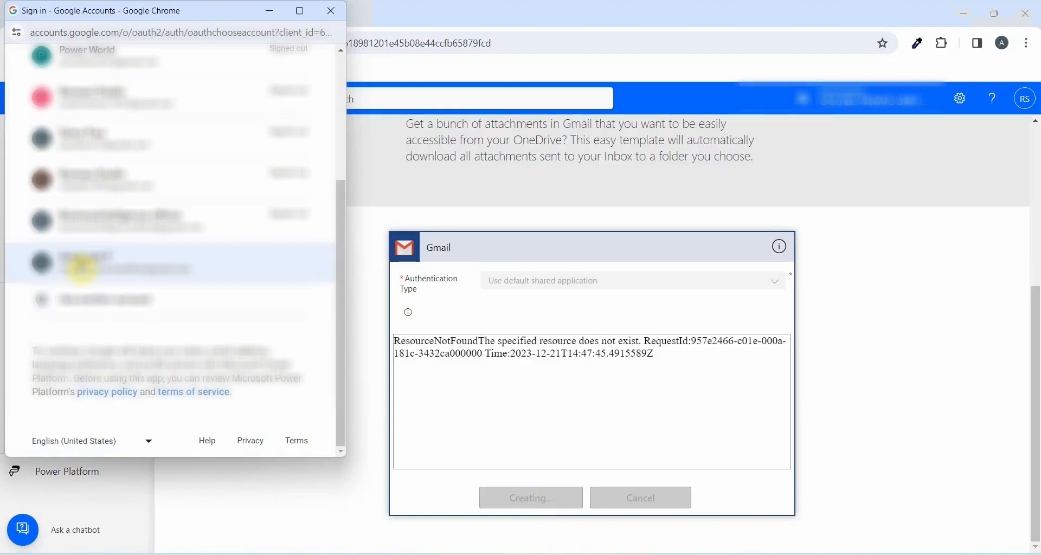
pyautogui.click(82, 267)
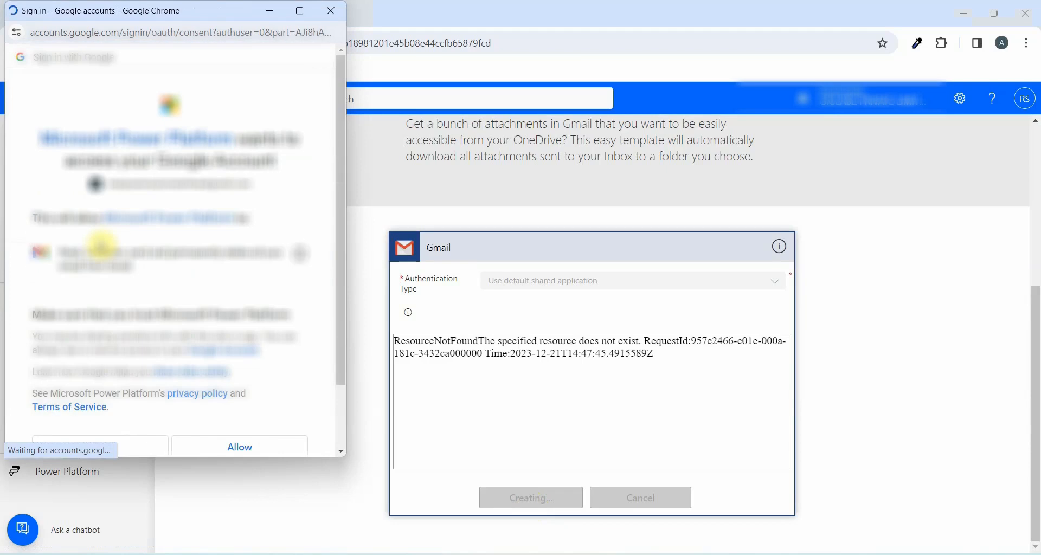
pyautogui.scroll(-2, 162, 379)
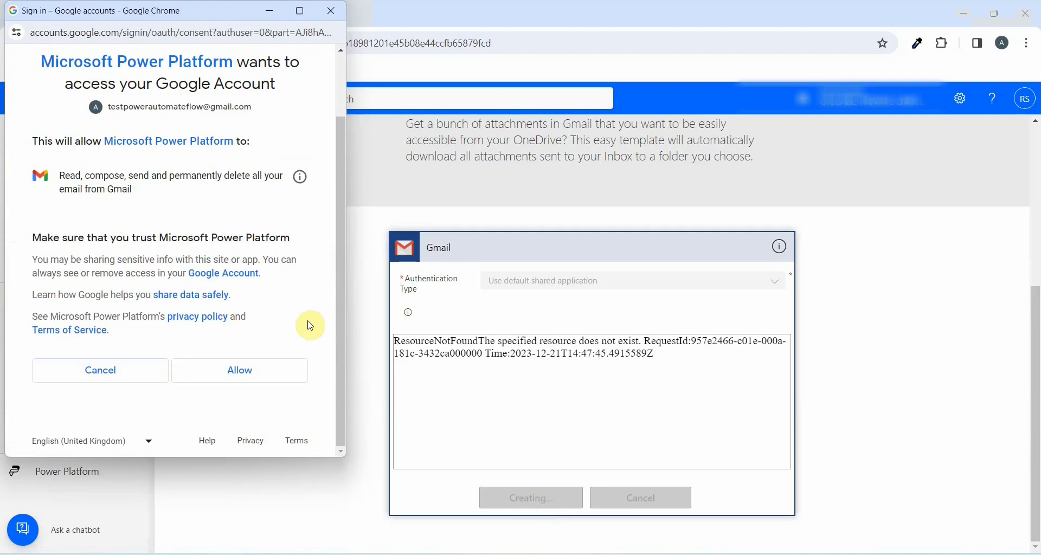
pyautogui.click(218, 380)
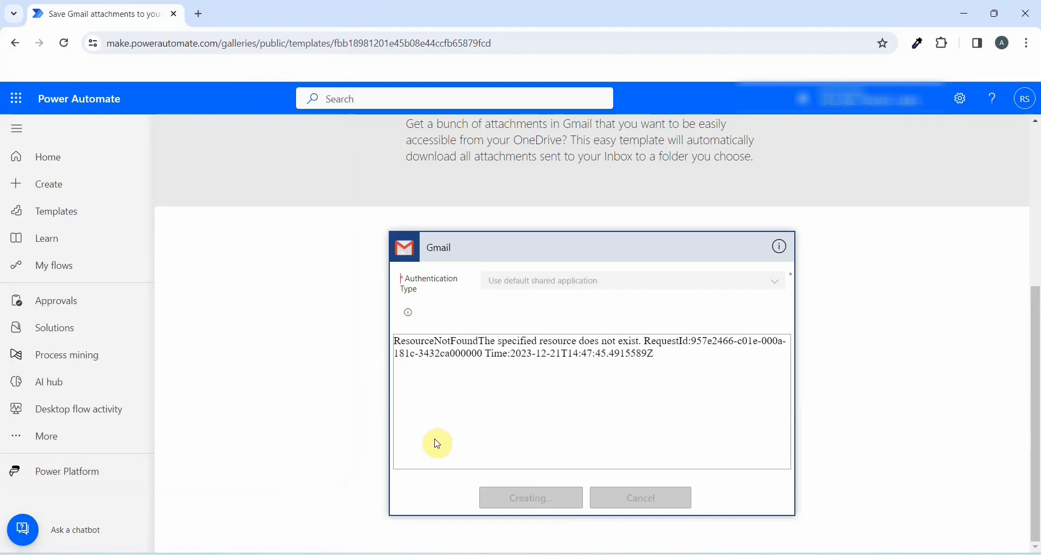
pyautogui.scroll(-1, 423, 476)
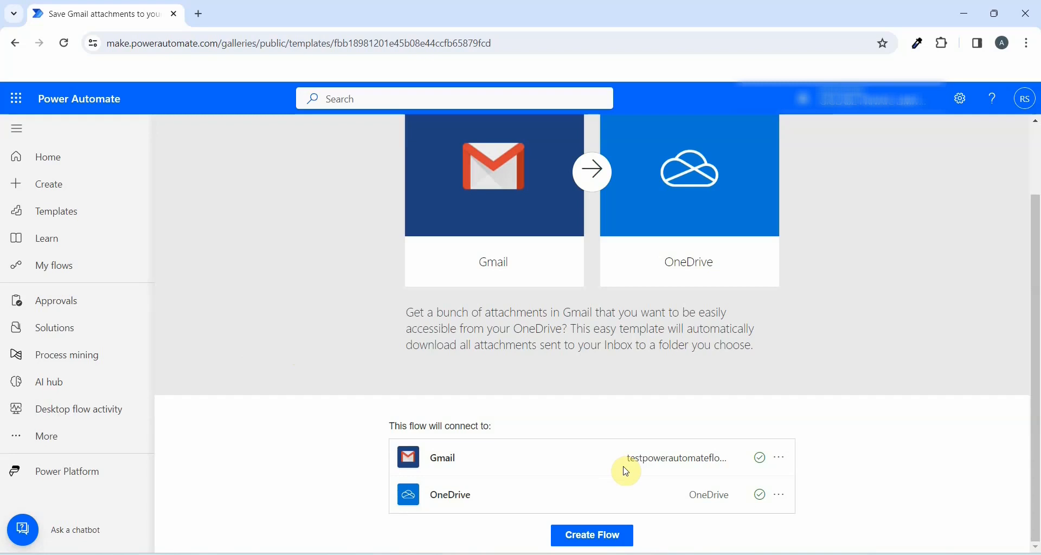
pyautogui.click(778, 502)
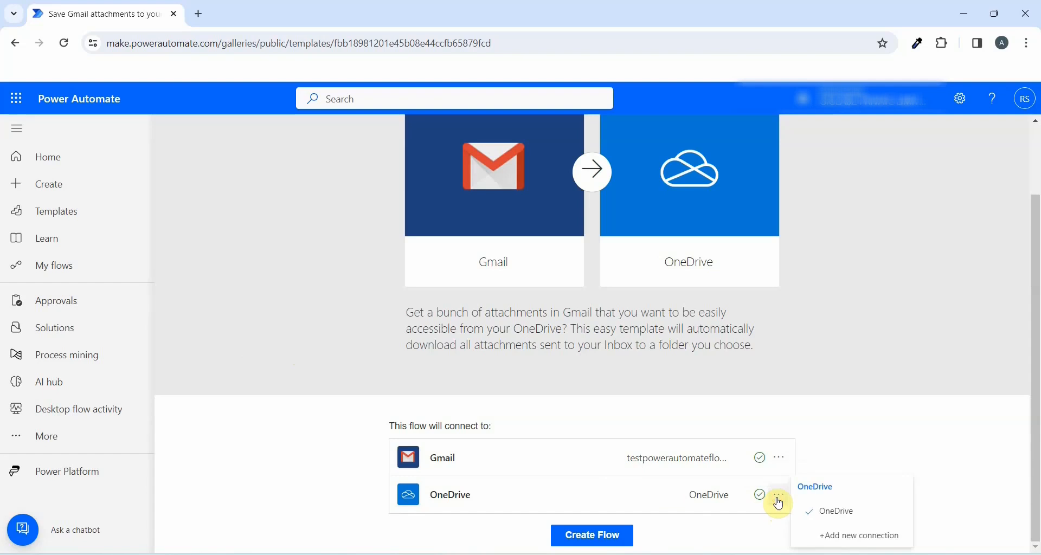
pyautogui.click(850, 541)
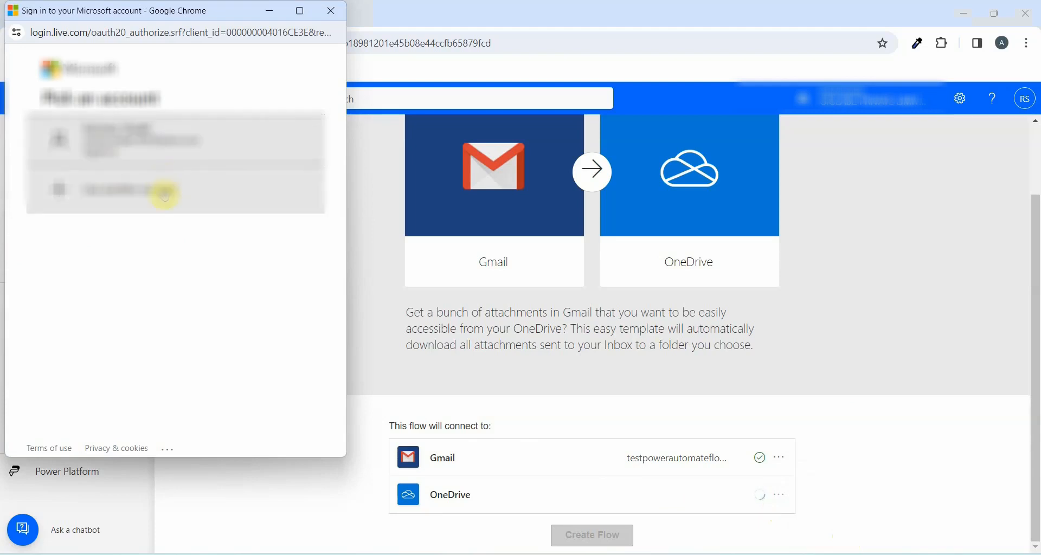
pyautogui.click(164, 195)
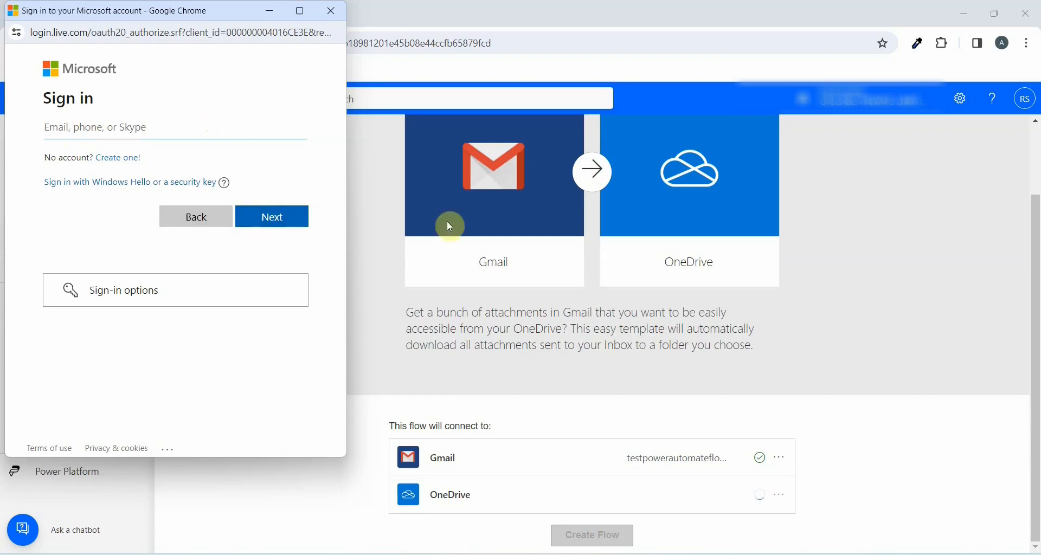
pyautogui.click(332, 11)
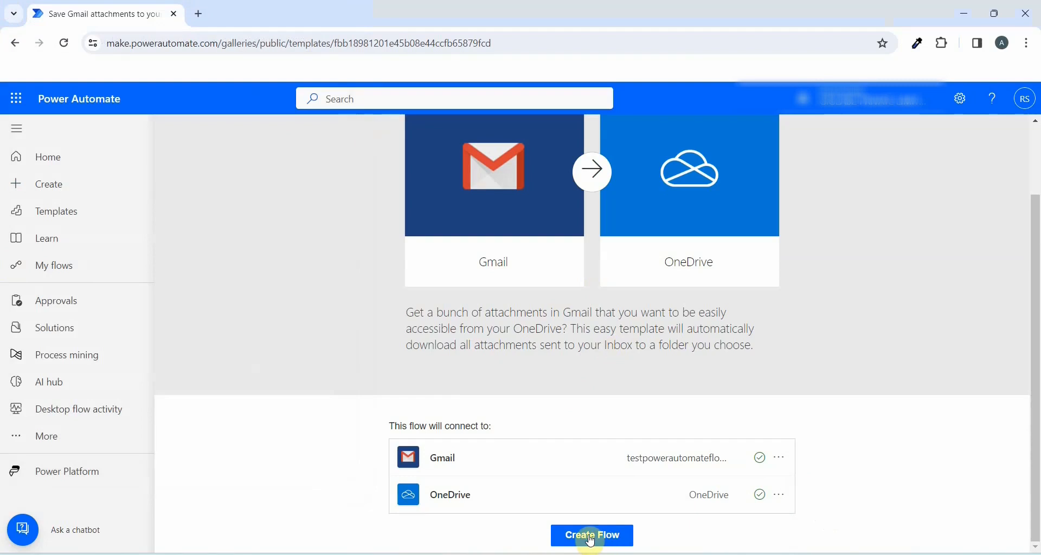
# Create the flow from the template, open it for editing and dismiss the AI-powered editing notice.
pyautogui.click(592, 537)
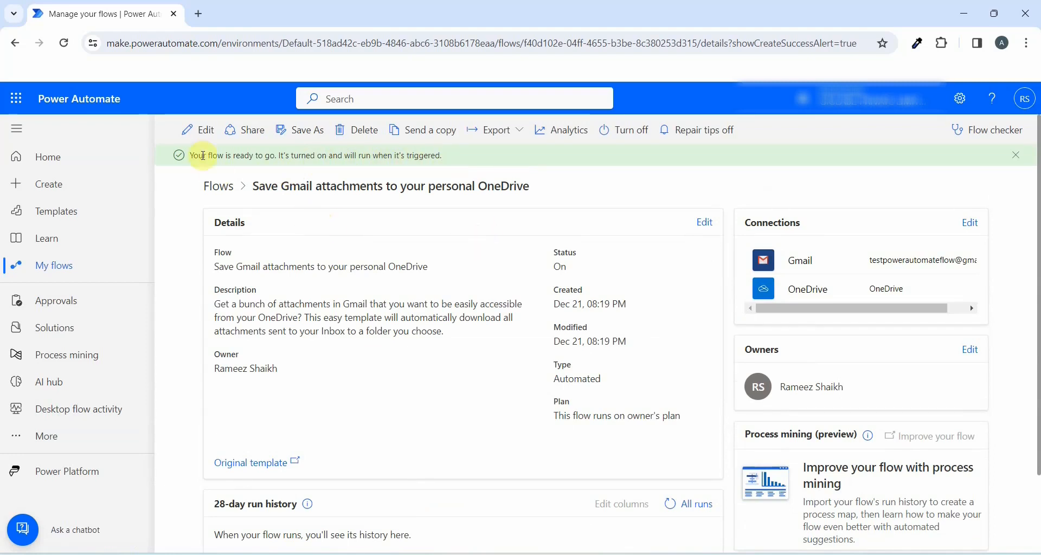
pyautogui.click(205, 131)
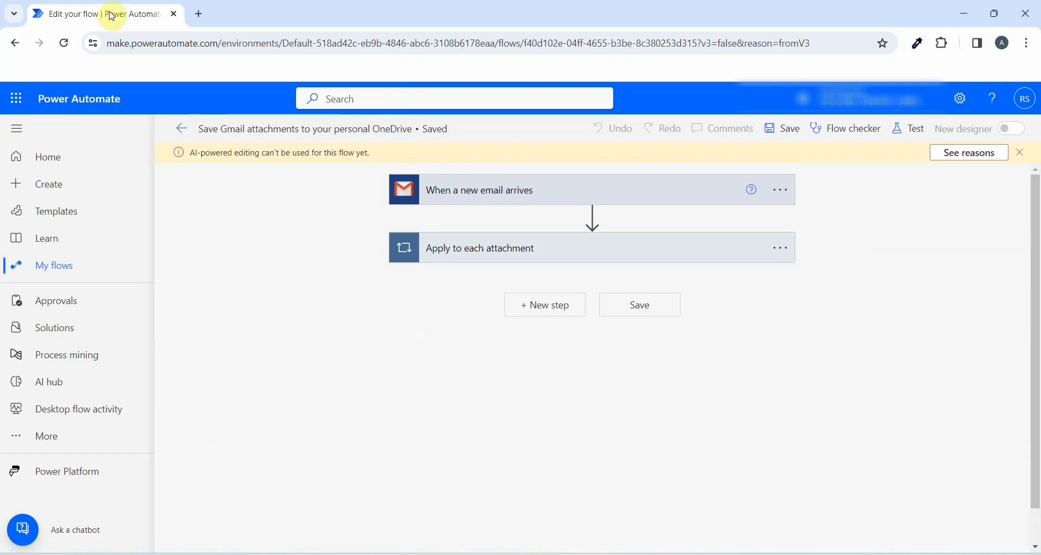
pyautogui.click(1018, 154)
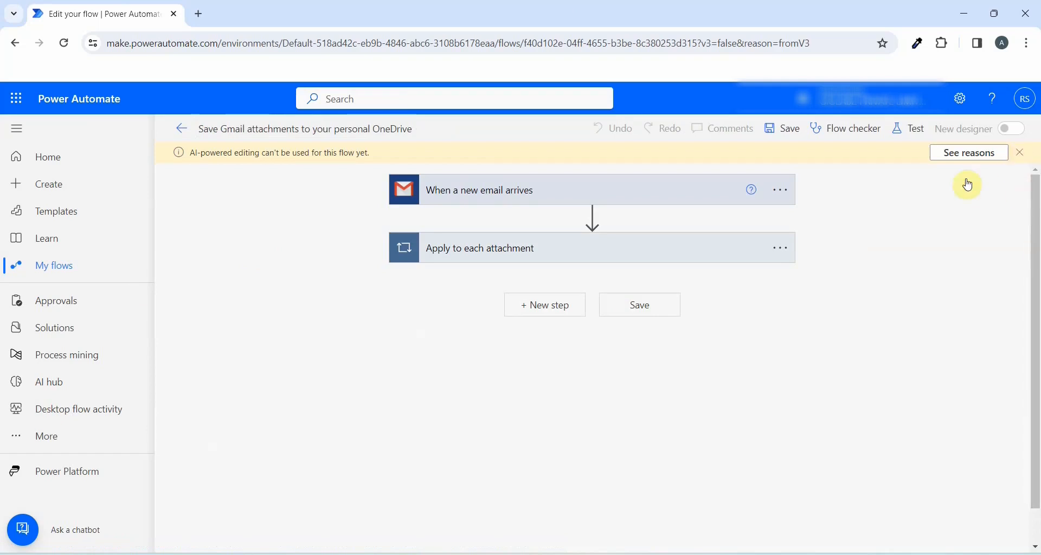
# Expand the "When a new email arrives" trigger and review its advanced options.
pyautogui.click(463, 176)
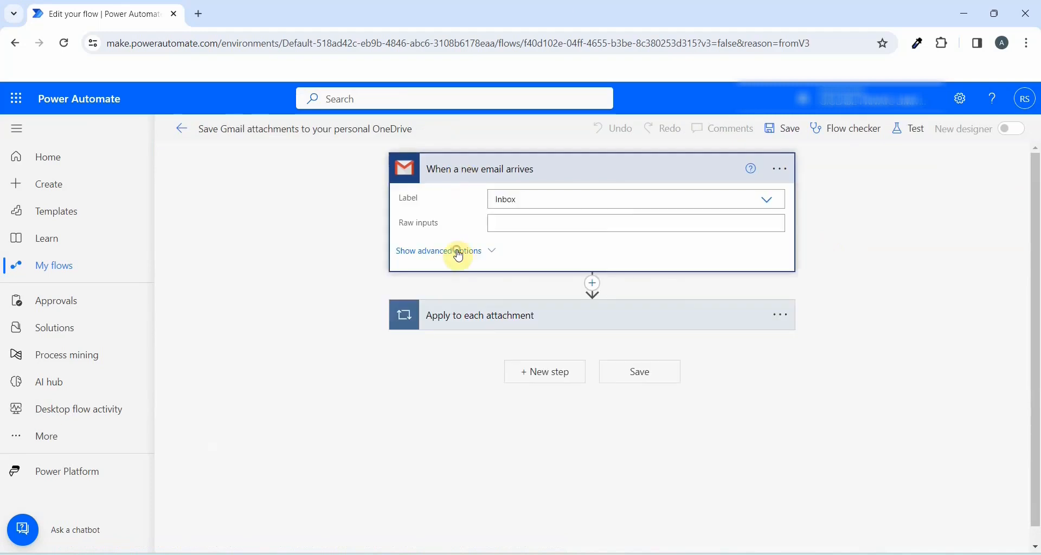
pyautogui.click(458, 251)
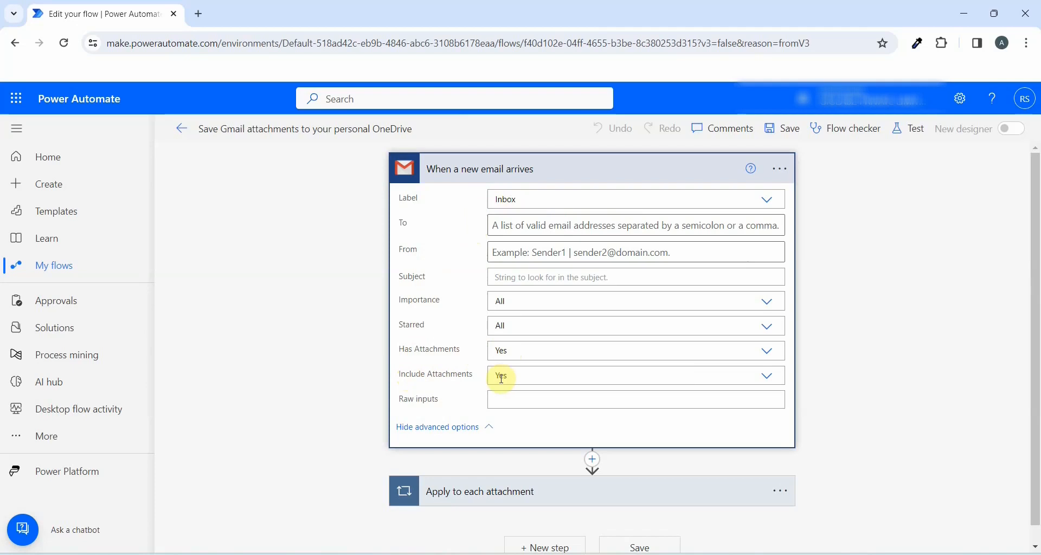
pyautogui.scroll(-1, 607, 307)
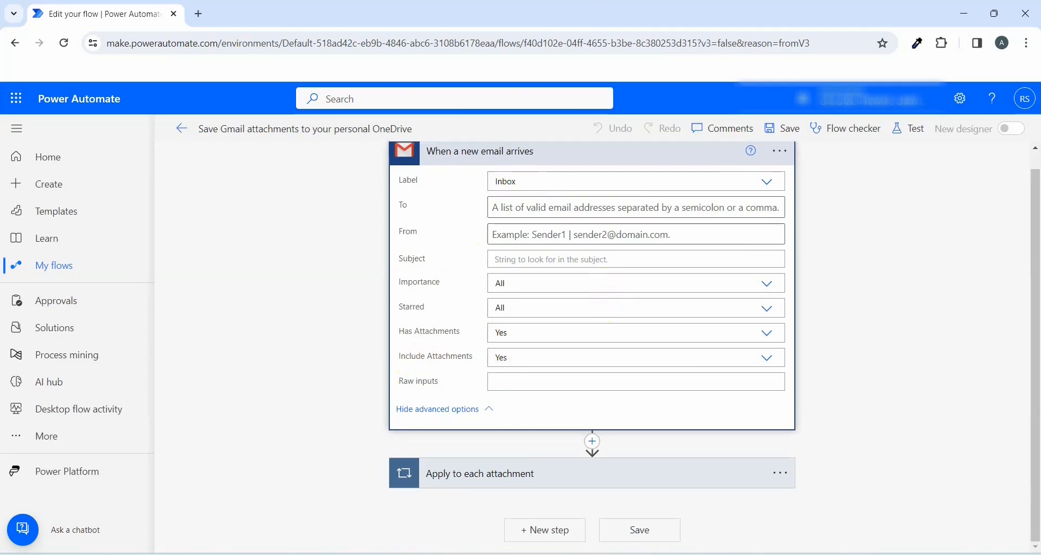
# Review the "Apply to each attachment" loop and the settings of its Create file action, and collapse the flow's cards.
pyautogui.click(455, 485)
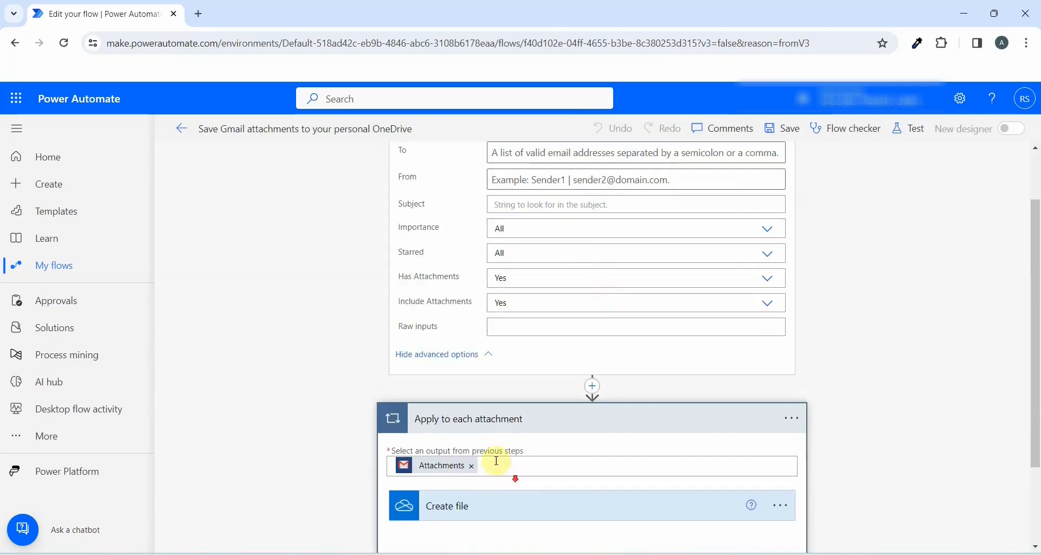
pyautogui.scroll(-3, 515, 474)
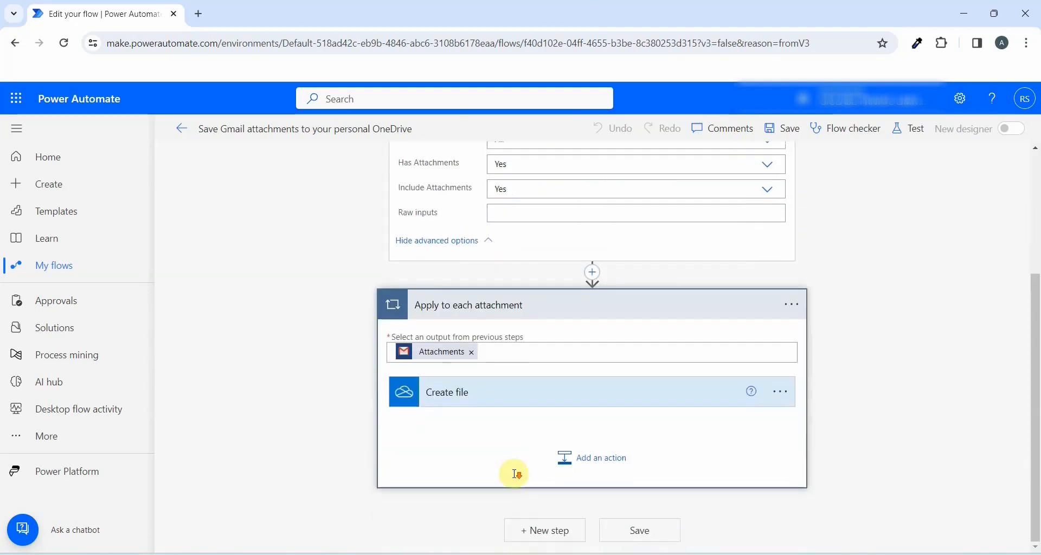
pyautogui.click(449, 400)
pyautogui.scroll(-2, 470, 425)
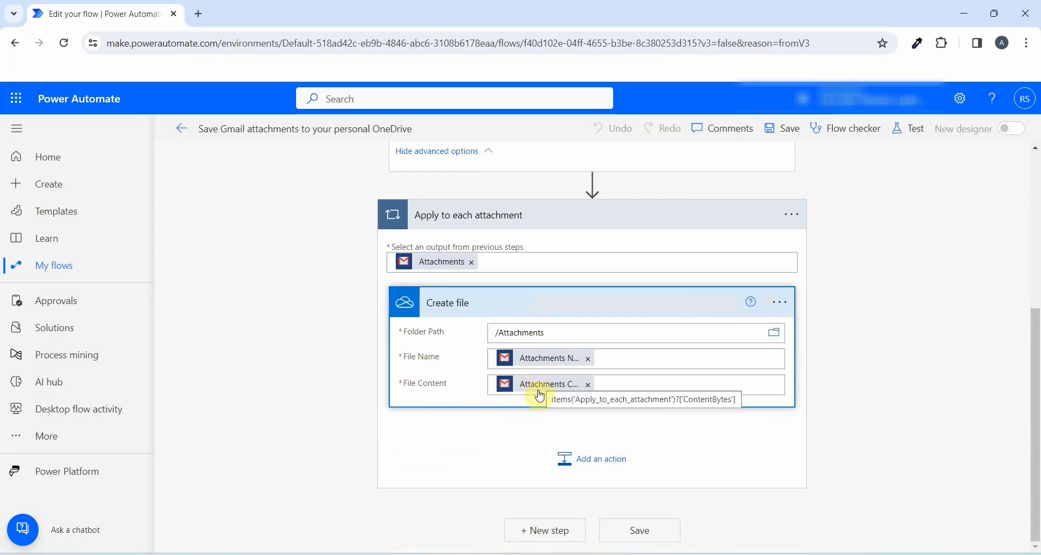
pyautogui.click(448, 227)
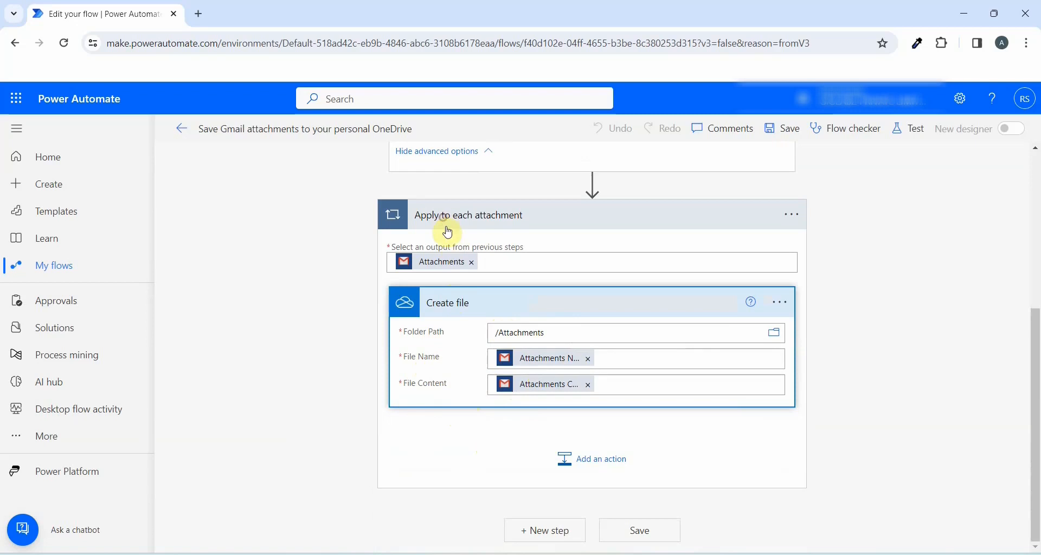
pyautogui.click(463, 183)
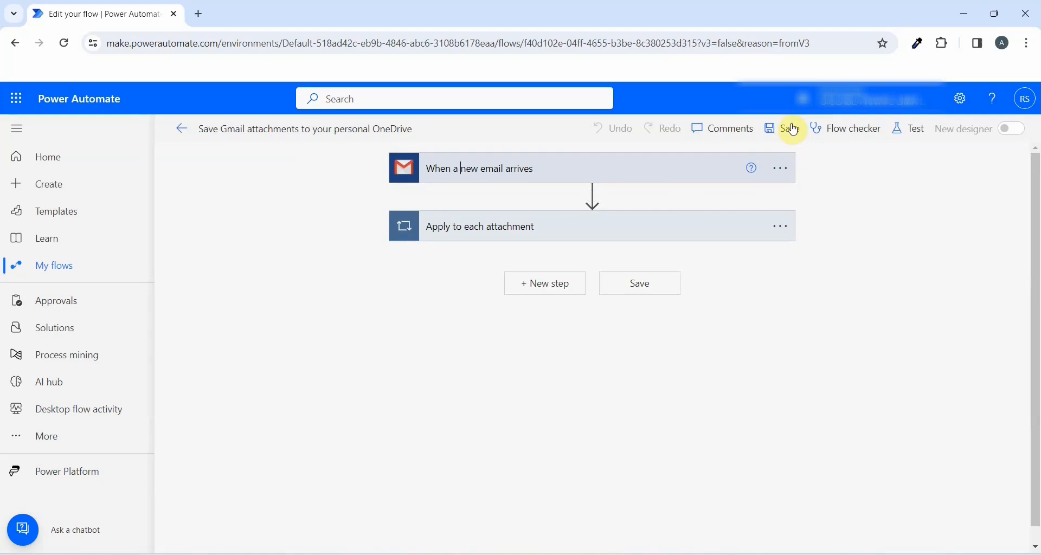
# Start a manual test of the flow, check the Gmail inbox for the triggering test email and return to Power Automate.
pyautogui.click(897, 136)
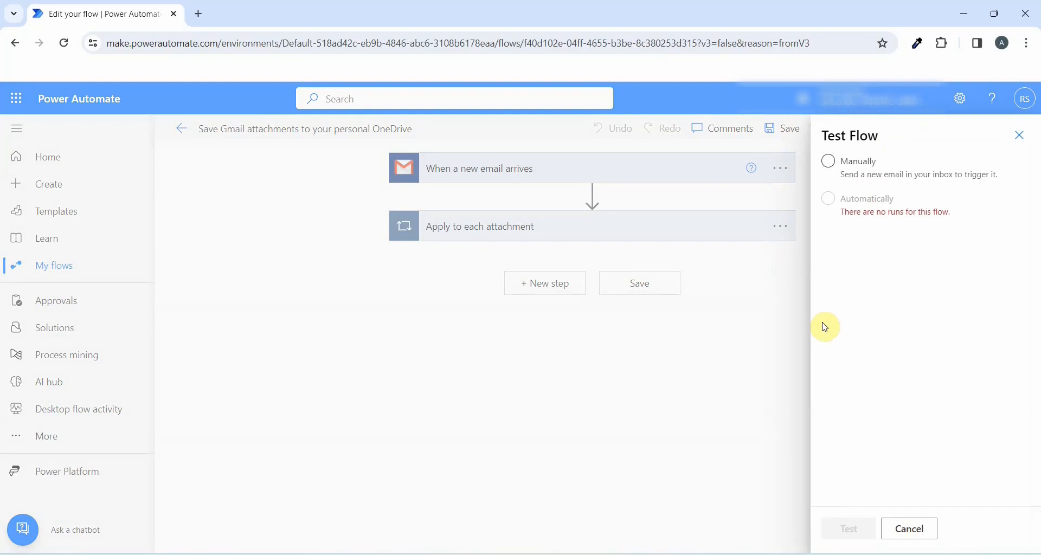
pyautogui.click(829, 169)
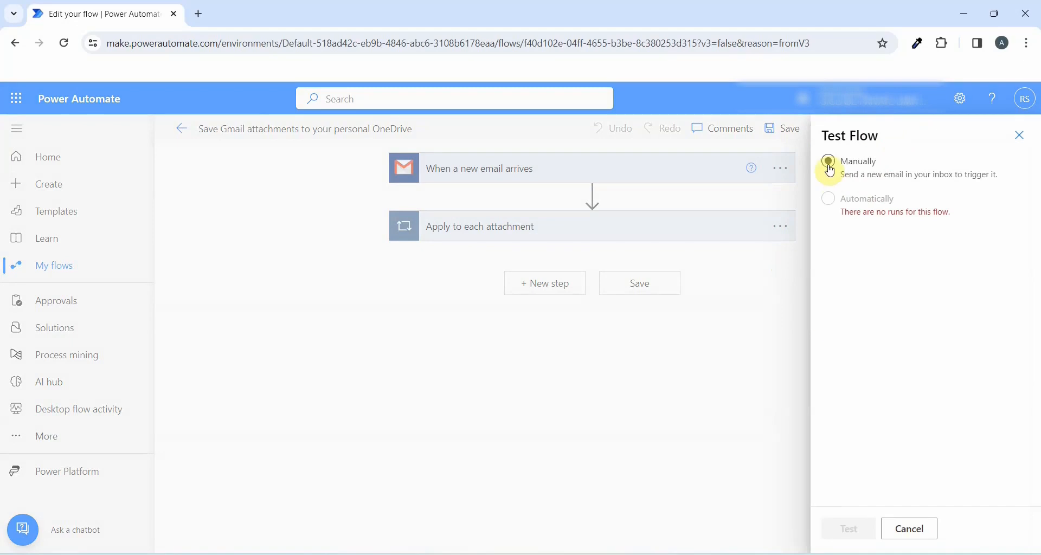
pyautogui.click(842, 530)
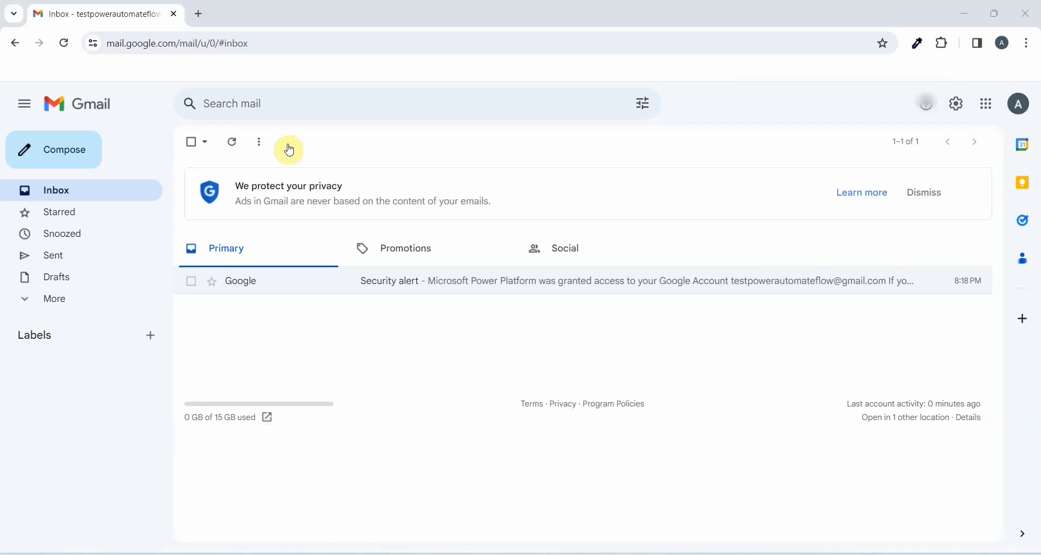
pyautogui.click(66, 45)
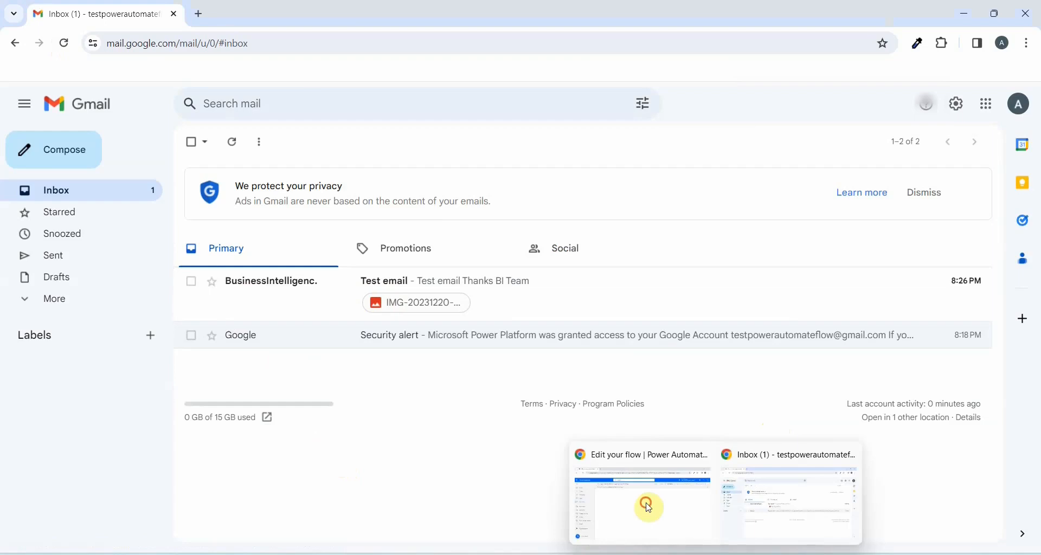
pyautogui.click(648, 506)
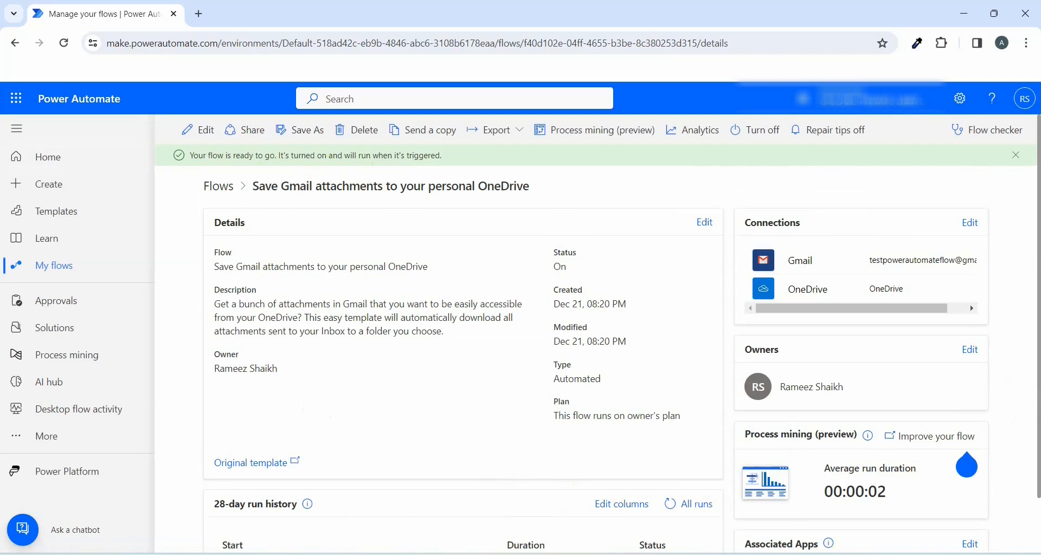
# Inspect the saved image in the personal OneDrive's Attachments folder in File Explorer, and close the window.
pyautogui.rightClick(825, 554)
pyautogui.click(741, 518)
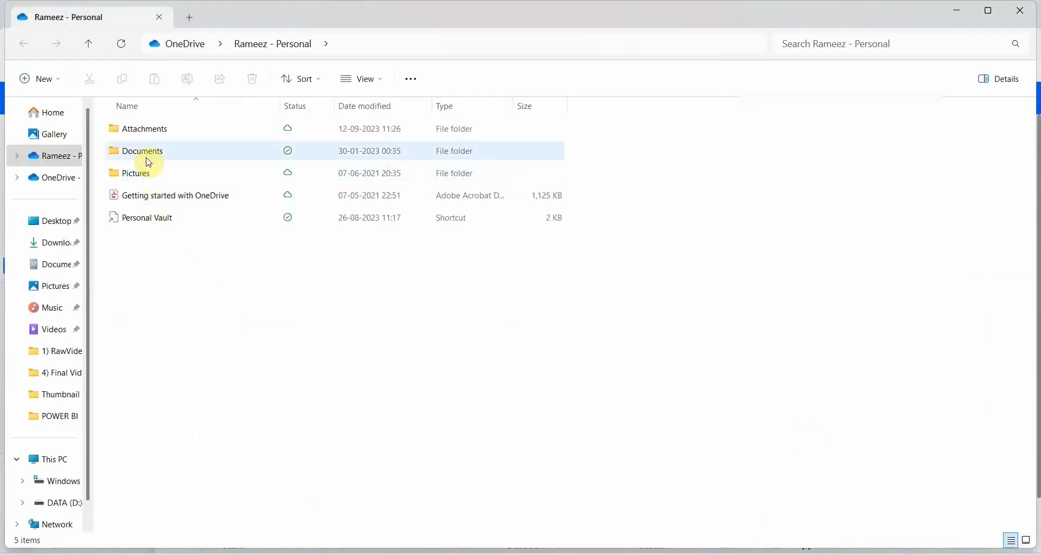
pyautogui.doubleClick(147, 135)
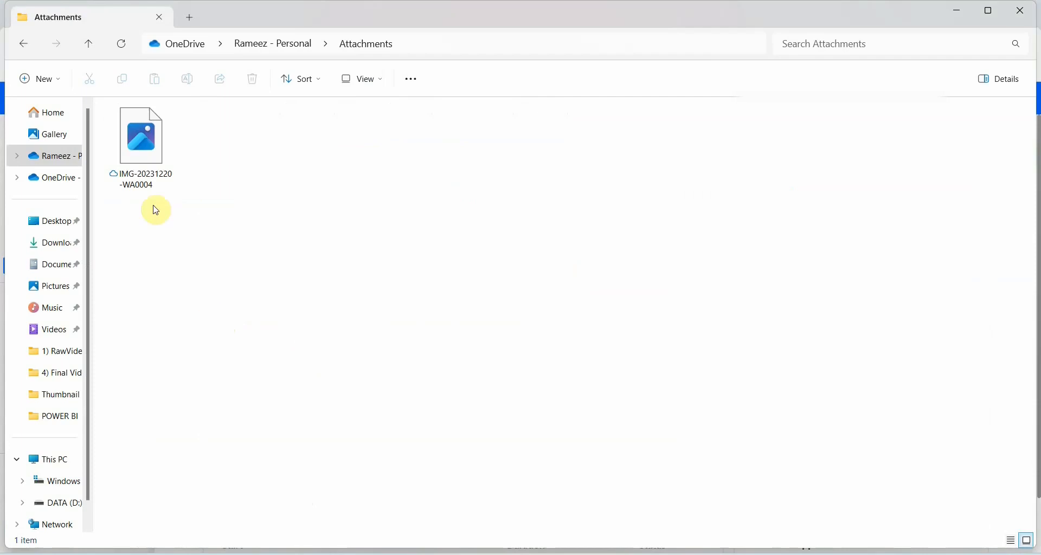
pyautogui.click(145, 162)
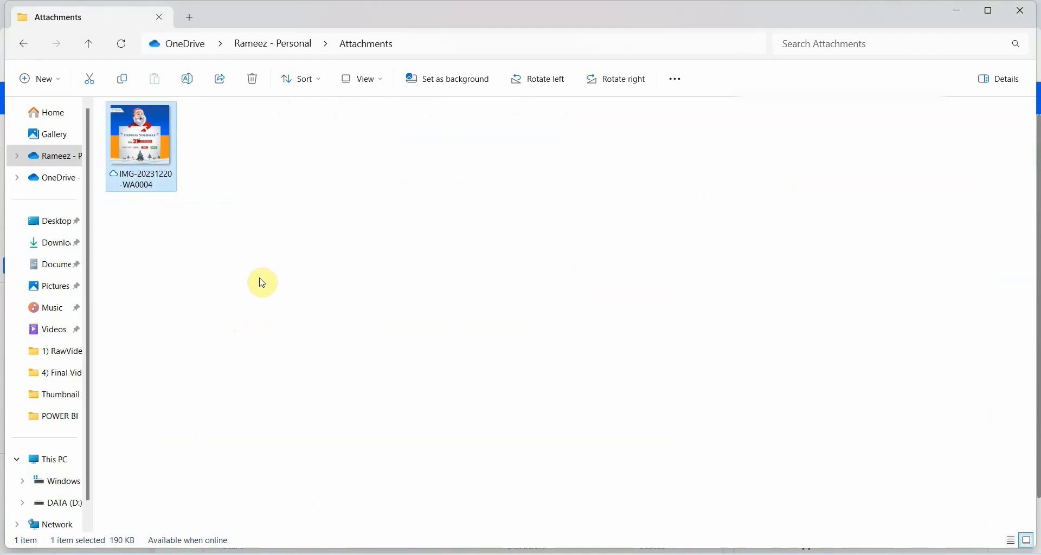
pyautogui.click(199, 202)
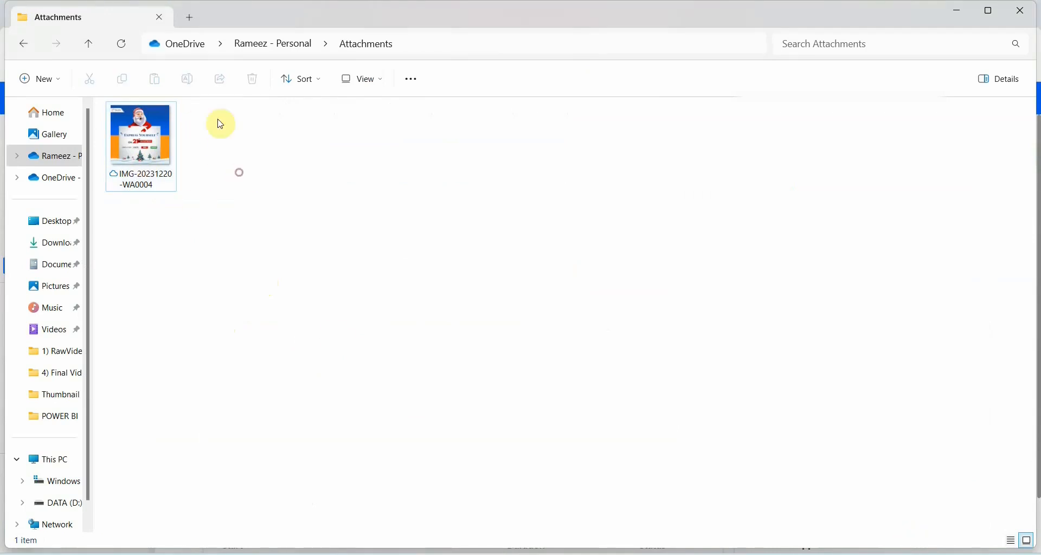
pyautogui.click(160, 17)
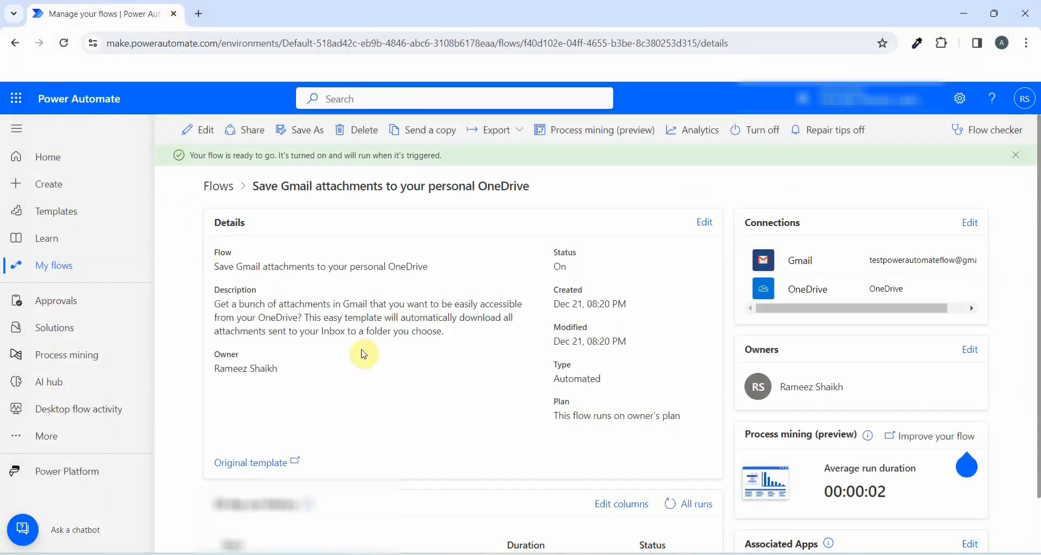
# Check the flow's 28-day run history and recheck the OneDrive Attachments folder, closing it when finished.
pyautogui.scroll(-1, 385, 374)
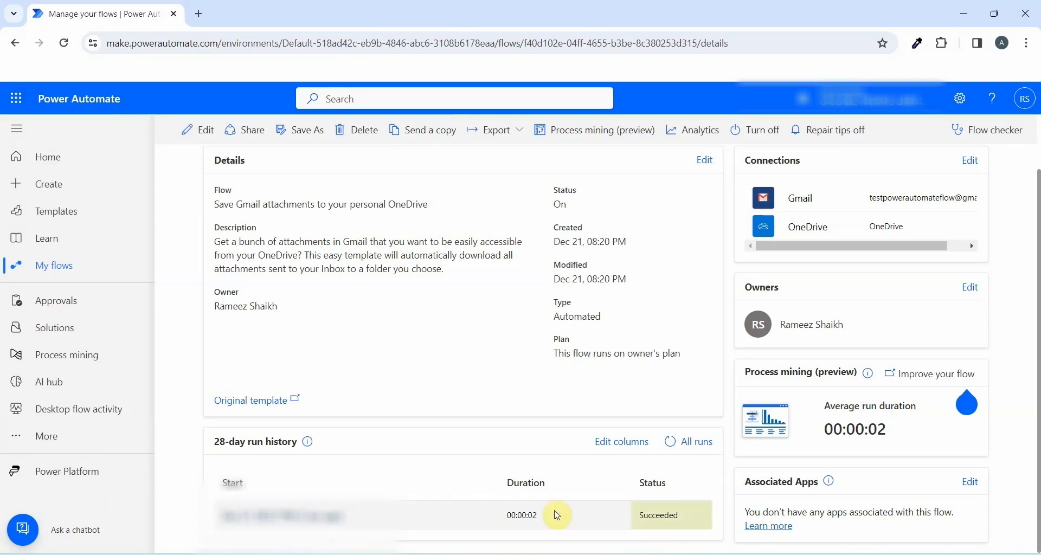
pyautogui.scroll(1, 548, 423)
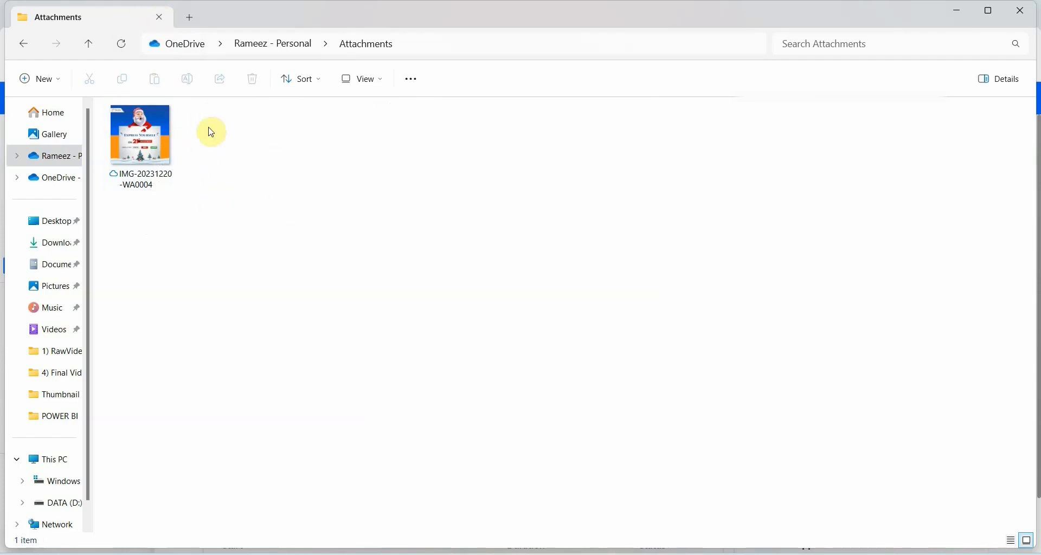
pyautogui.click(160, 18)
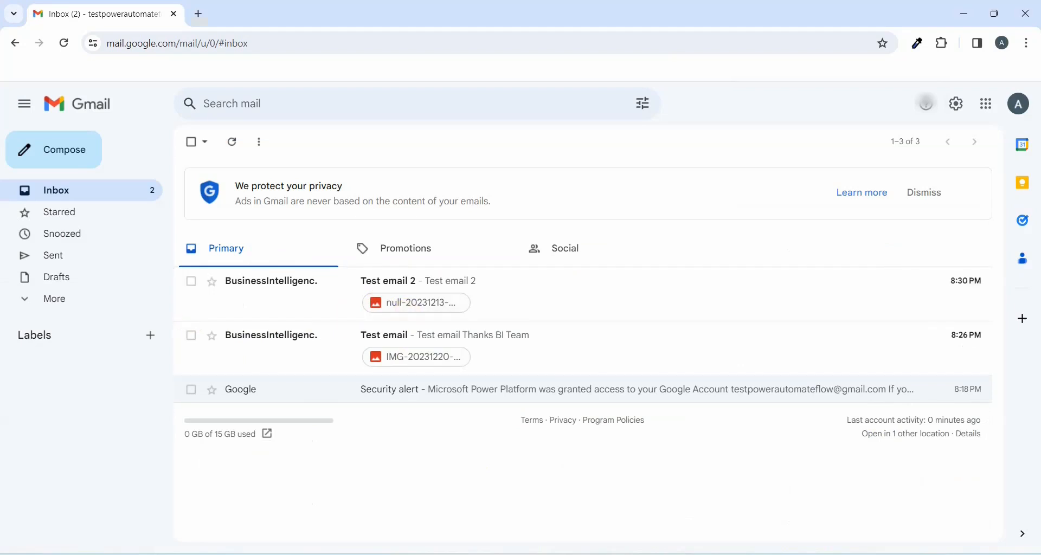
# Switch from Gmail to the flow editor, examine the automatic test option triggered by the most recent Gmail item, and close the test settings.
pyautogui.click(672, 524)
pyautogui.click(688, 547)
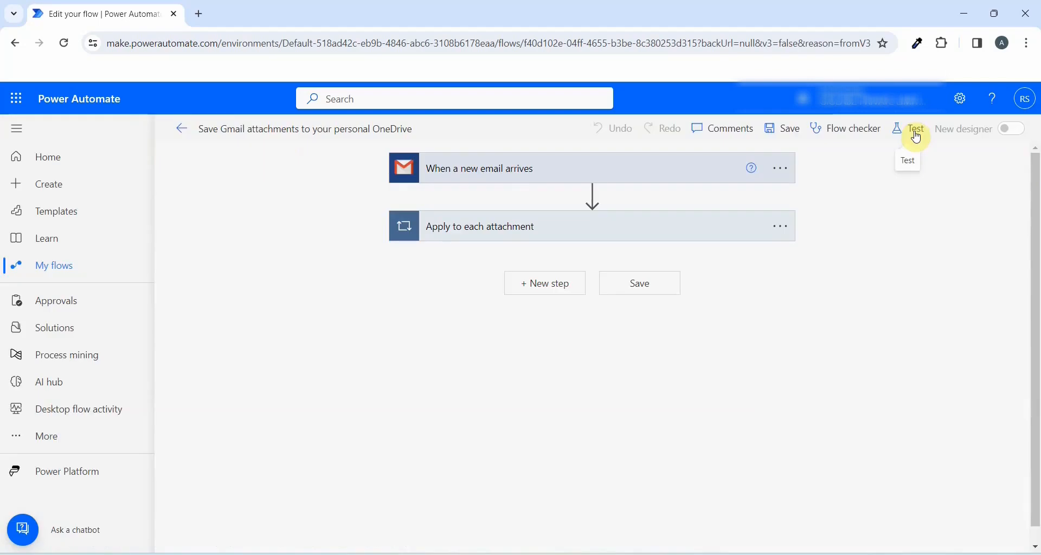
pyautogui.click(916, 137)
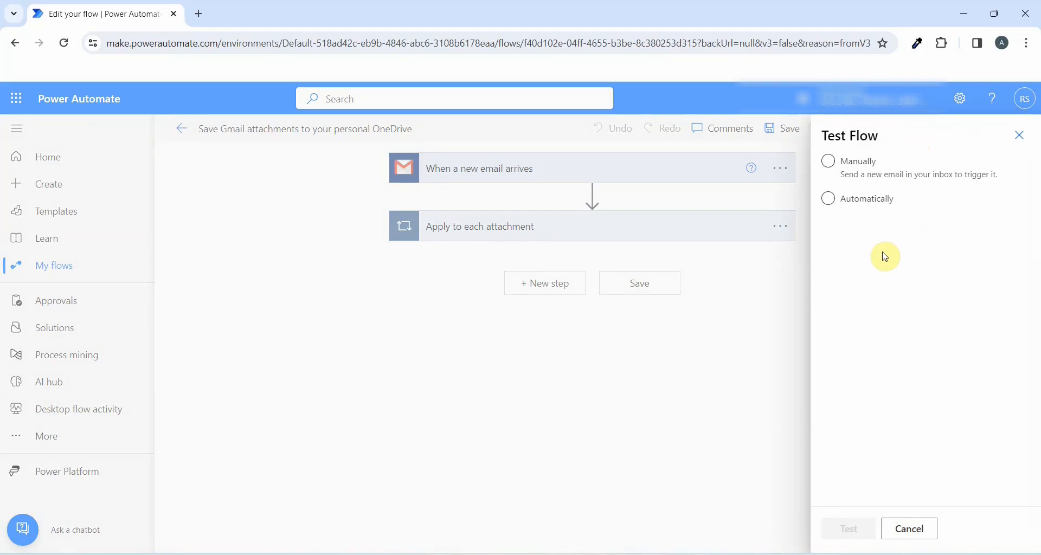
pyautogui.click(829, 198)
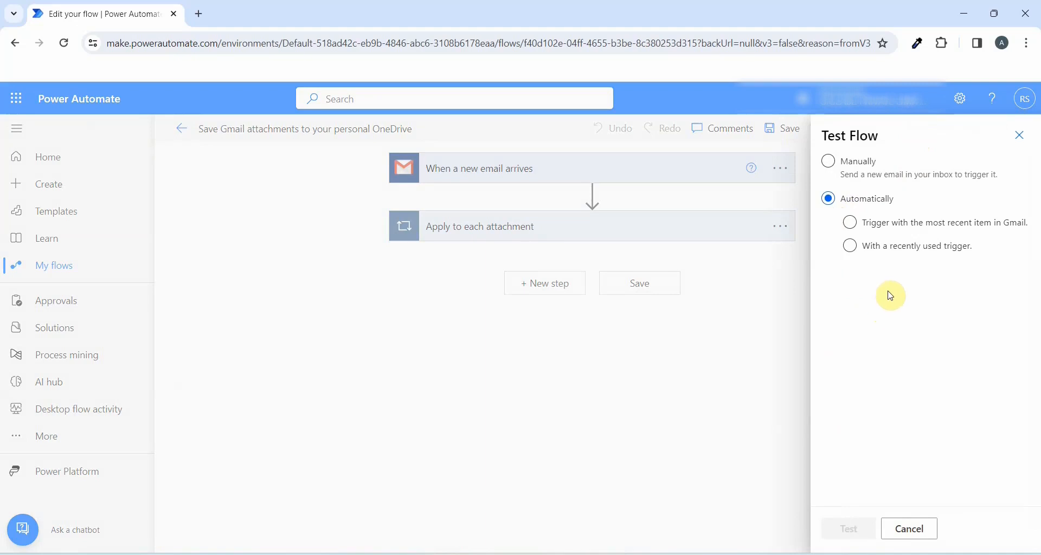
pyautogui.click(851, 223)
pyautogui.click(843, 535)
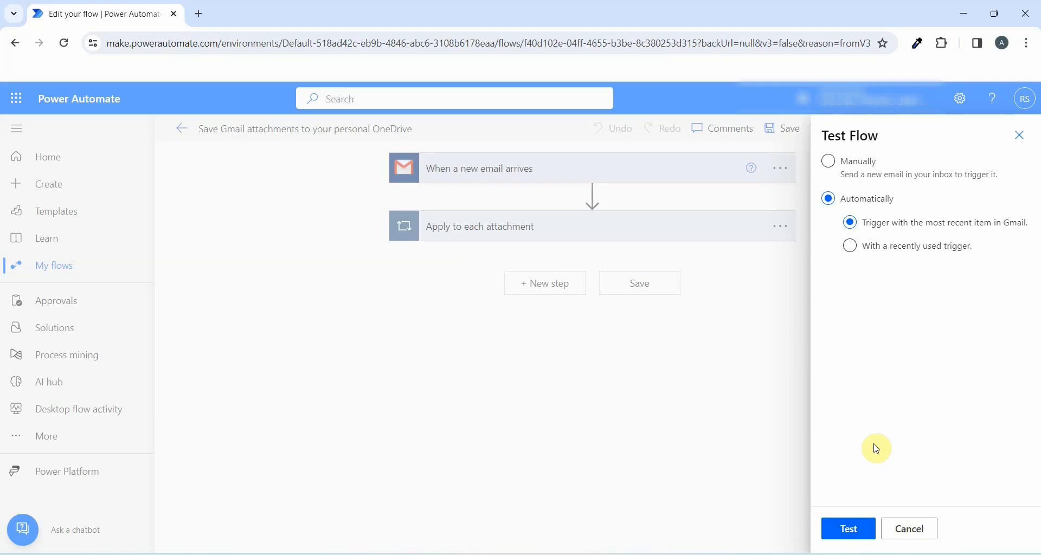
pyautogui.click(1020, 134)
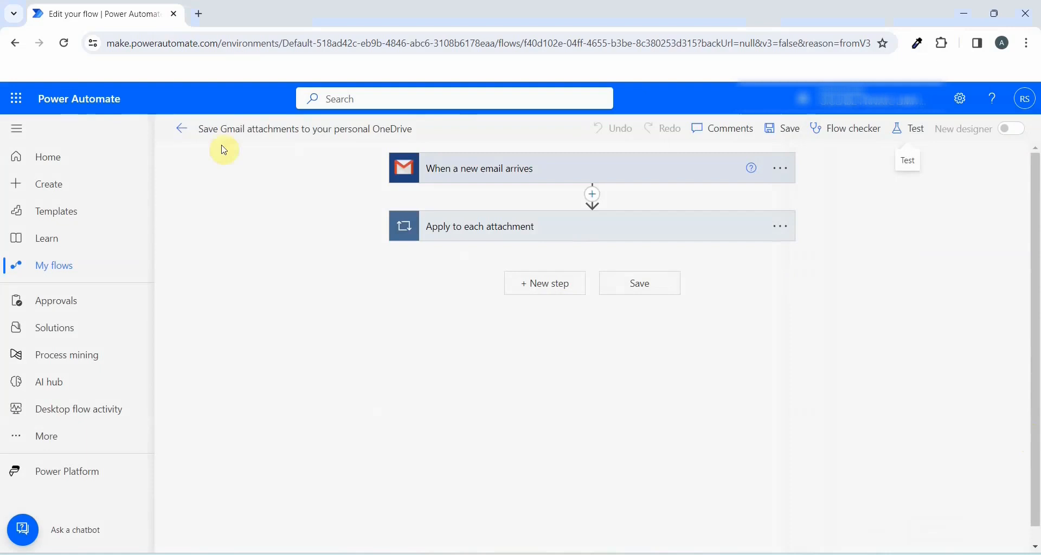
# Return to the flow's details to check its run history, and inspect the newly saved attachment in the OneDrive Attachments folder.
pyautogui.click(185, 136)
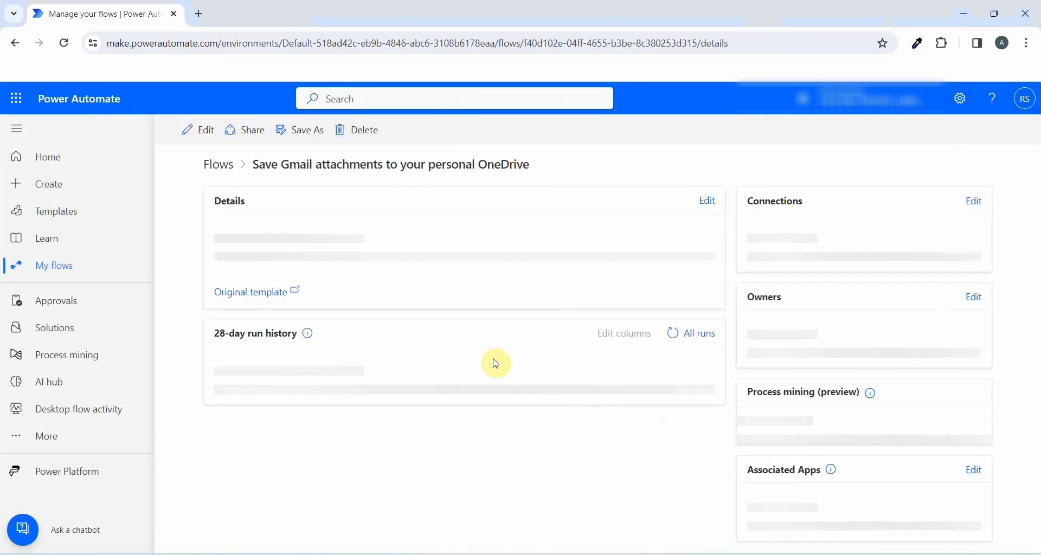
pyautogui.scroll(-1, 435, 374)
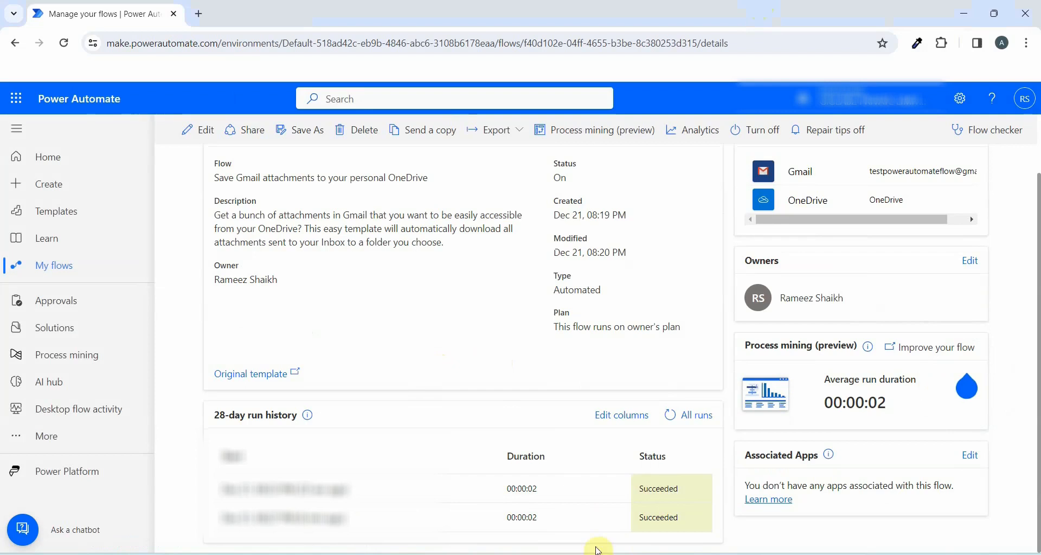
pyautogui.hotkey('alt', 'Tab')
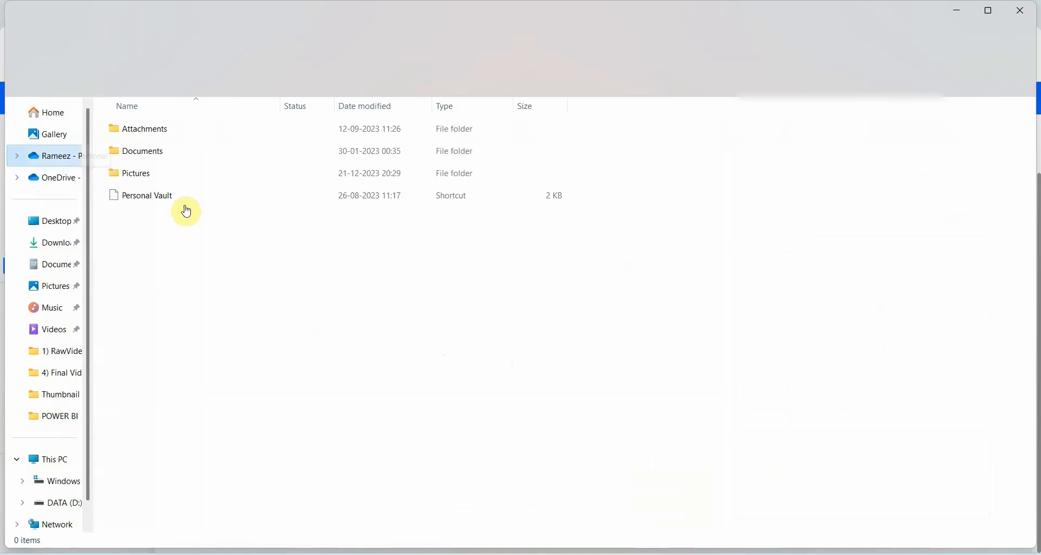
pyautogui.doubleClick(145, 128)
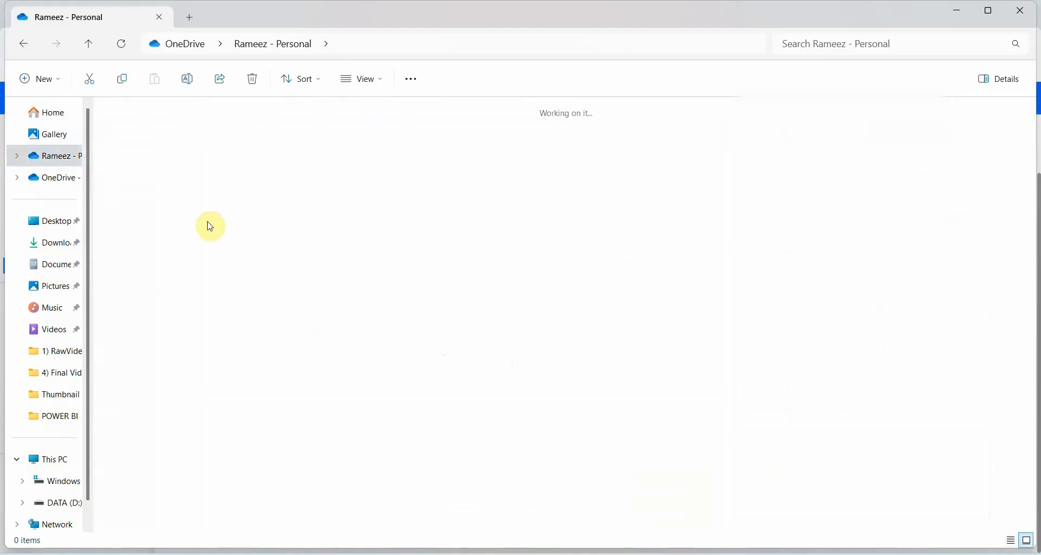
pyautogui.click(219, 142)
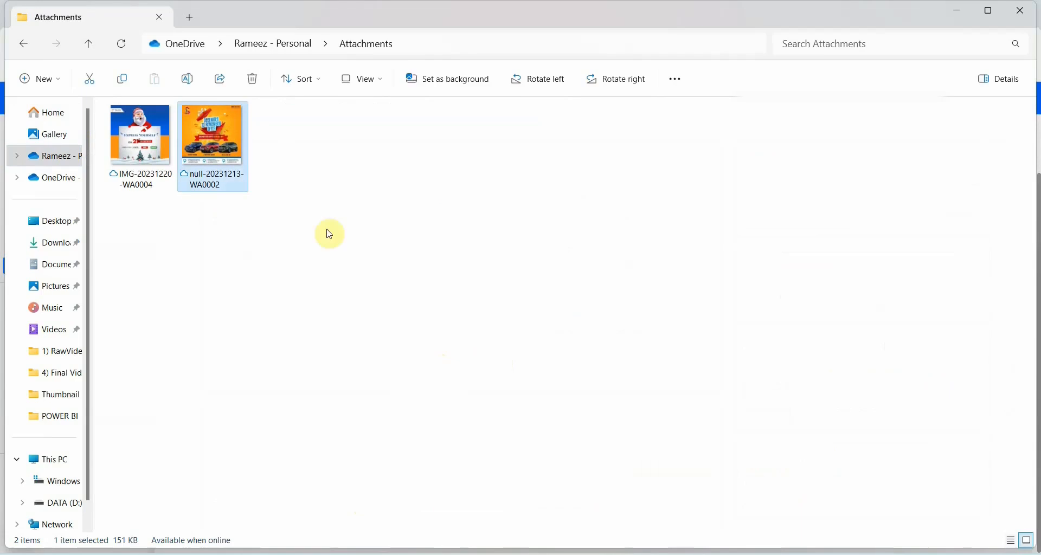
pyautogui.click(434, 313)
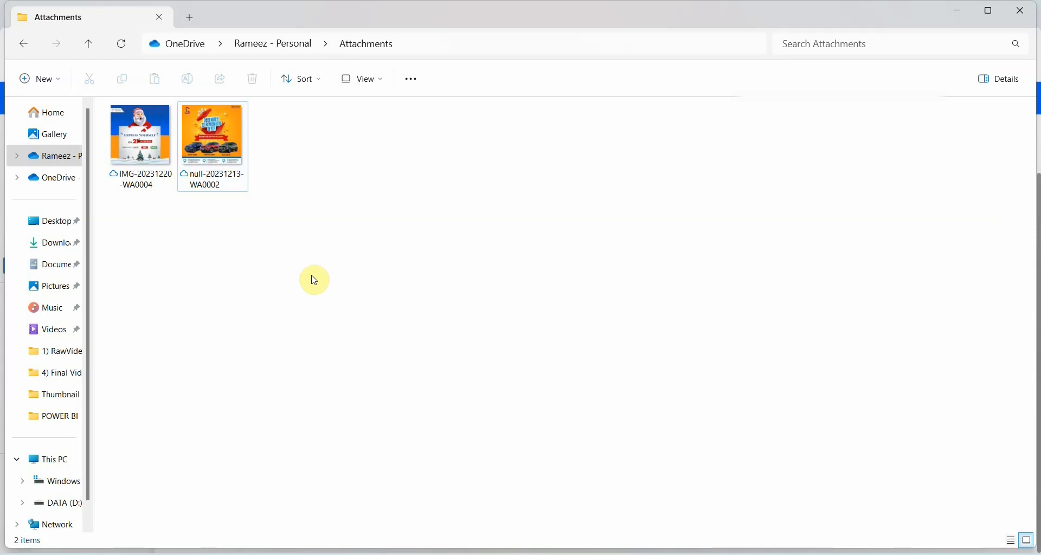
pyautogui.click(159, 17)
pyautogui.scroll(1, 519, 374)
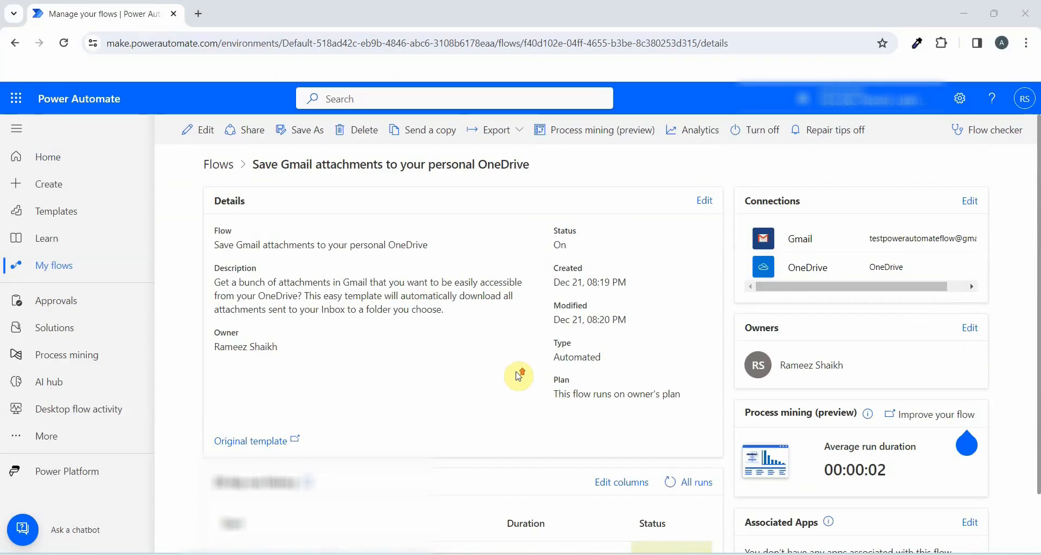
pyautogui.scroll(-1, 518, 376)
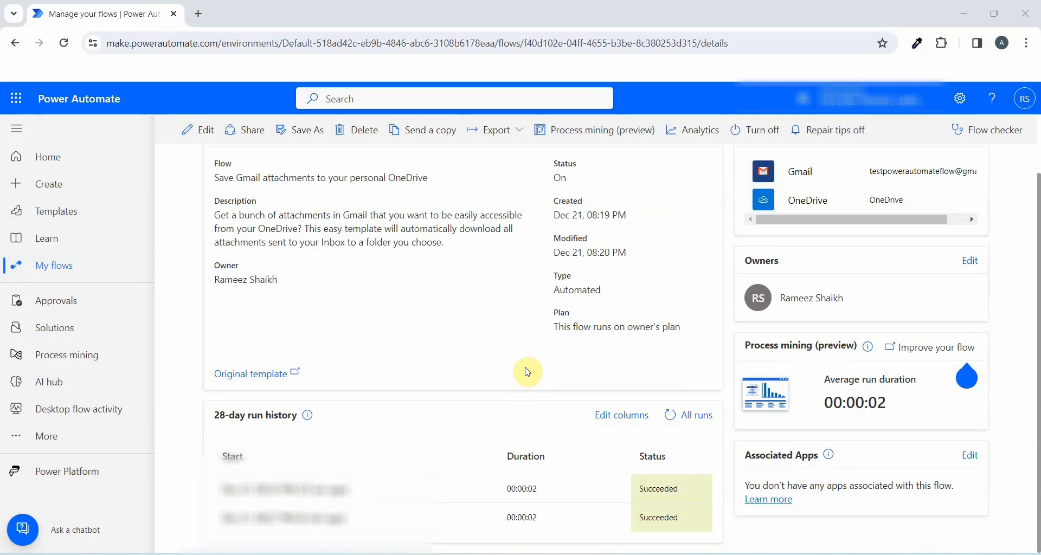
pyautogui.scroll(1, 531, 374)
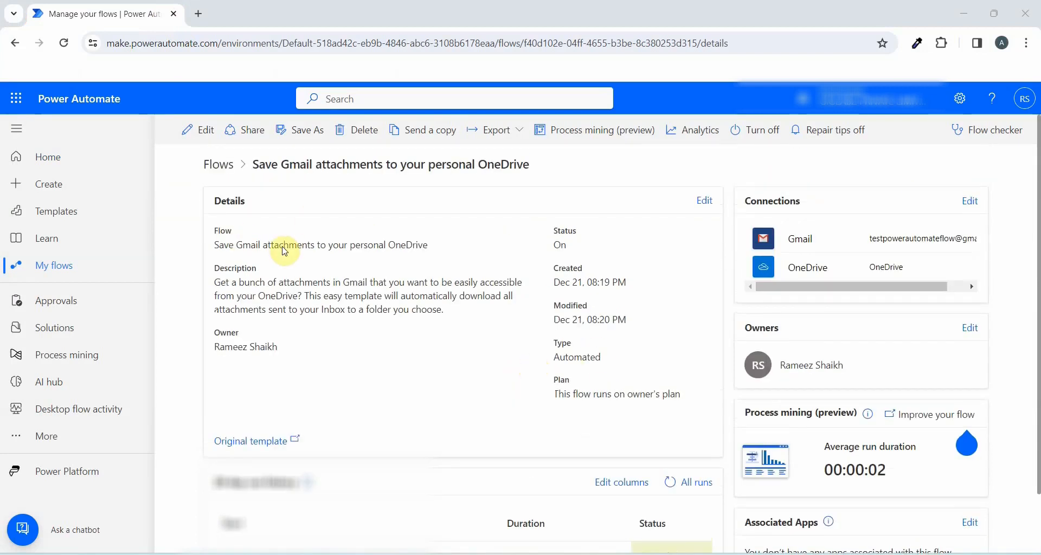